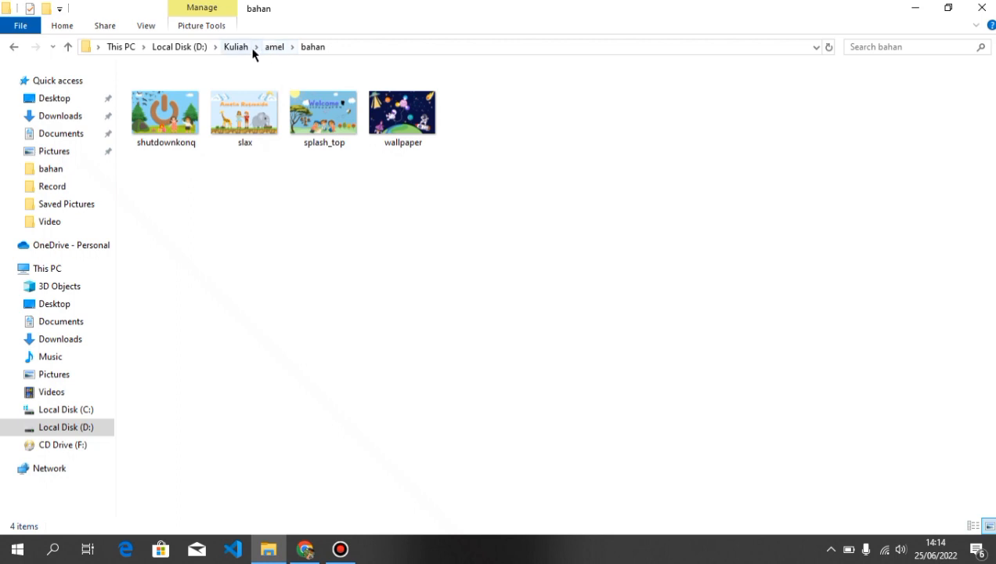
Extract the contents of the slax-6.1.2 disc image into the folder that contains it, the parent of bahan
left_click(275, 49)
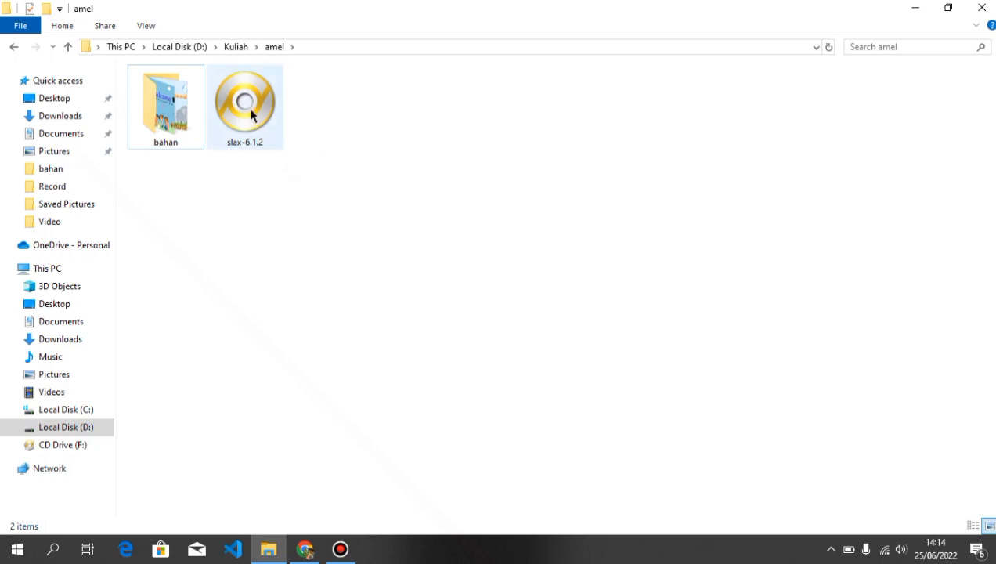
right_click(250, 115)
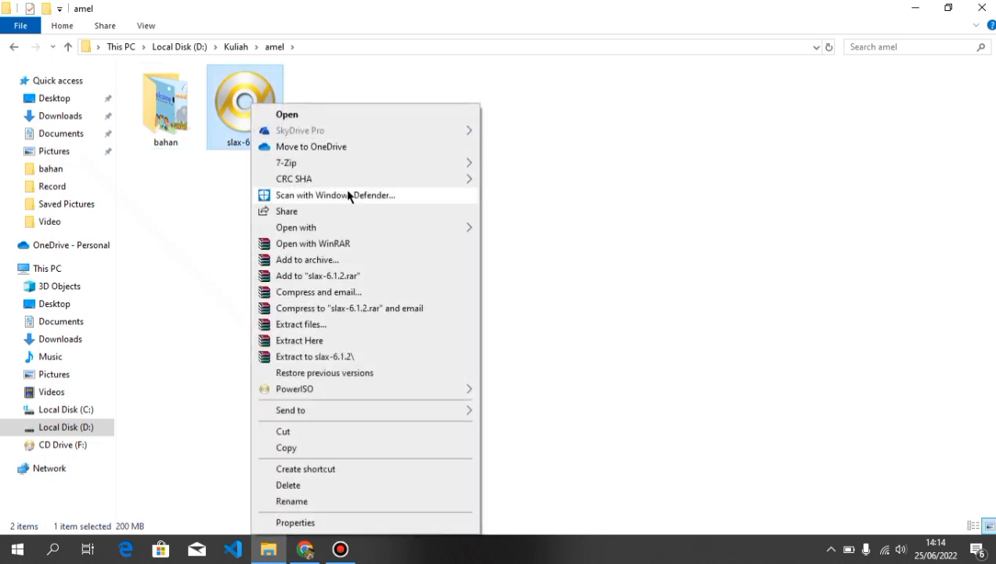
left_click(379, 341)
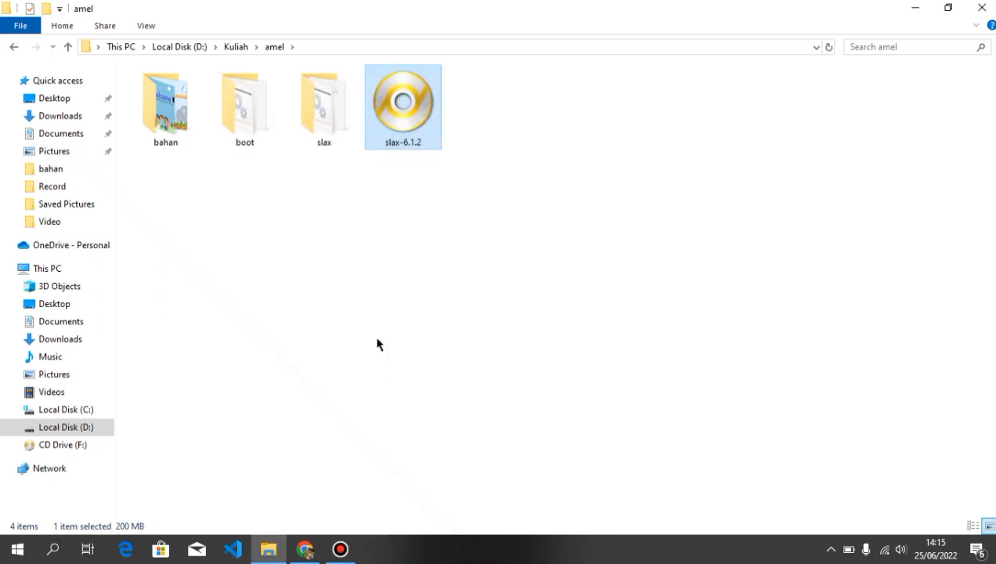
left_click_drag(252, 162, 324, 135)
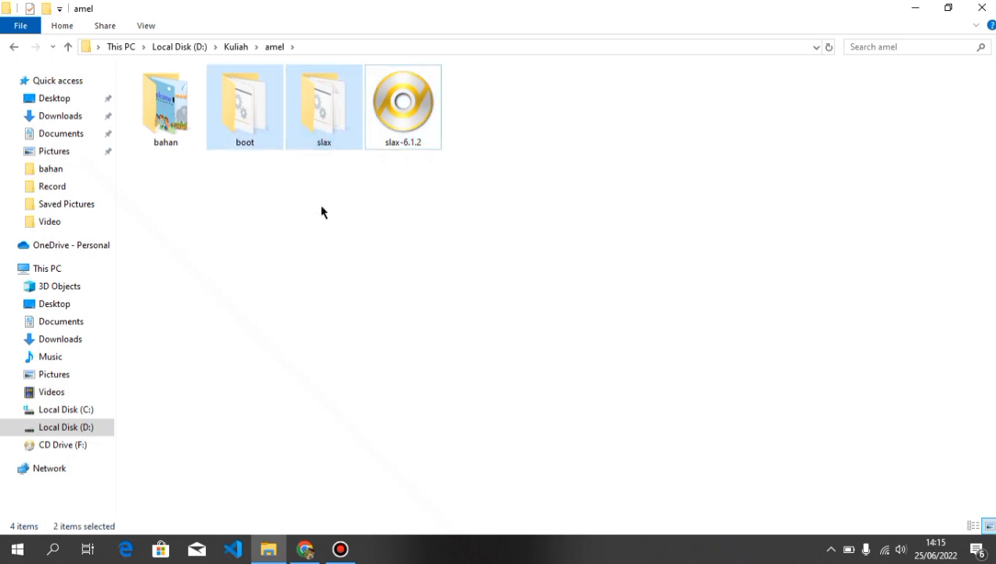
left_click(253, 209)
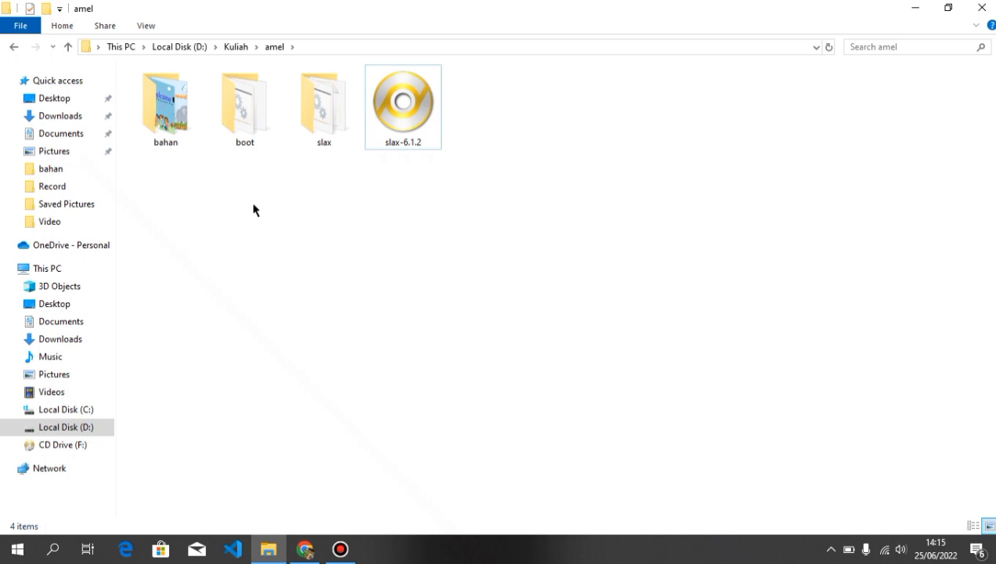
Preview the original slax PNG image in the extracted boot folder and close the viewer
double_click(249, 126)
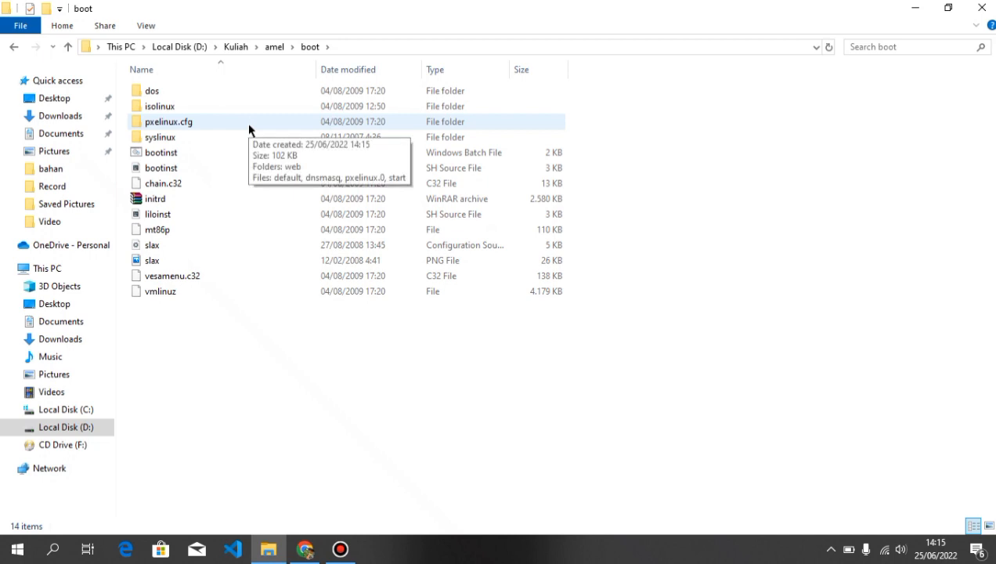
left_click(151, 262)
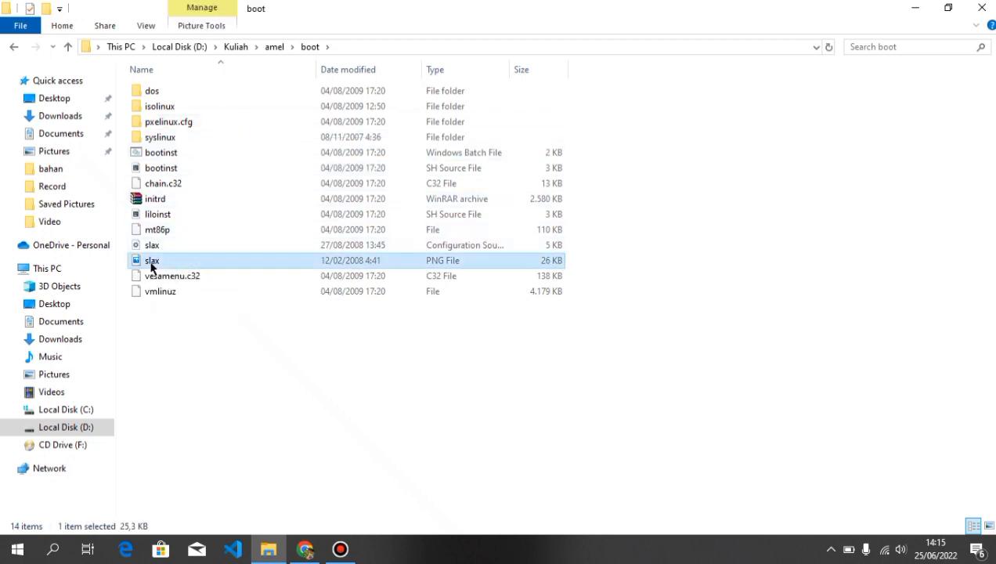
double_click(151, 264)
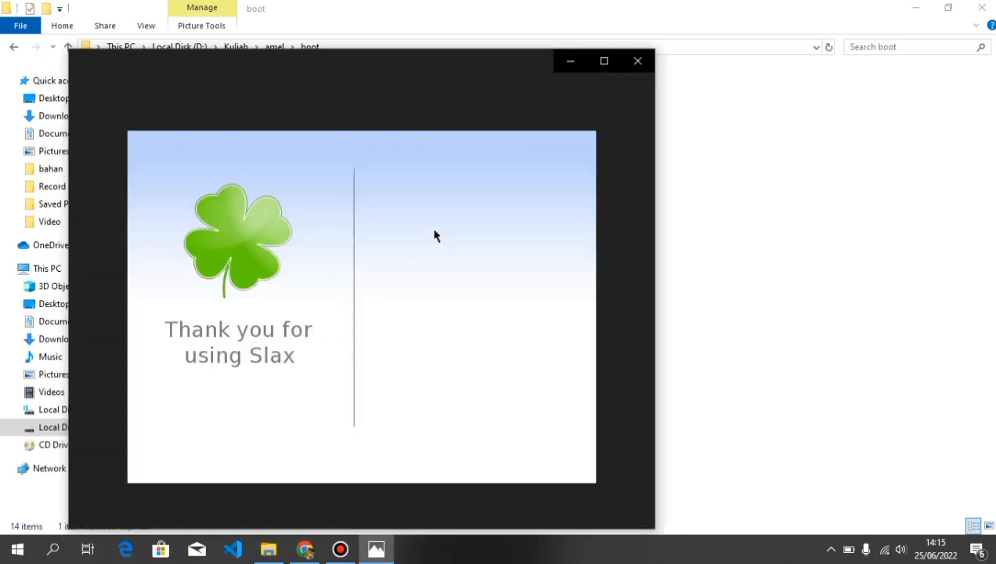
left_click(639, 61)
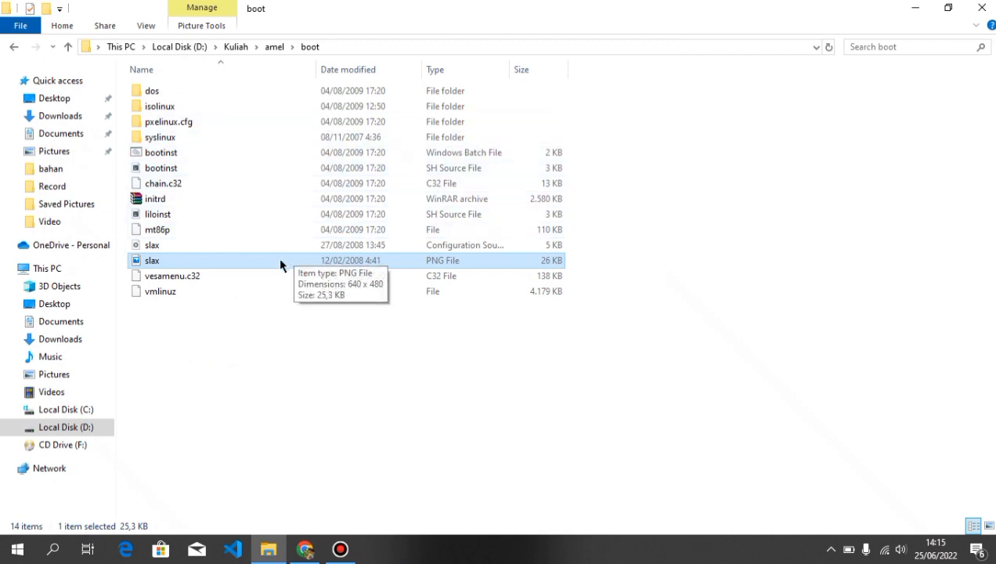
Replace the slax PNG in the boot folder with the slax image copied from bahan, and view the new image
left_click(276, 47)
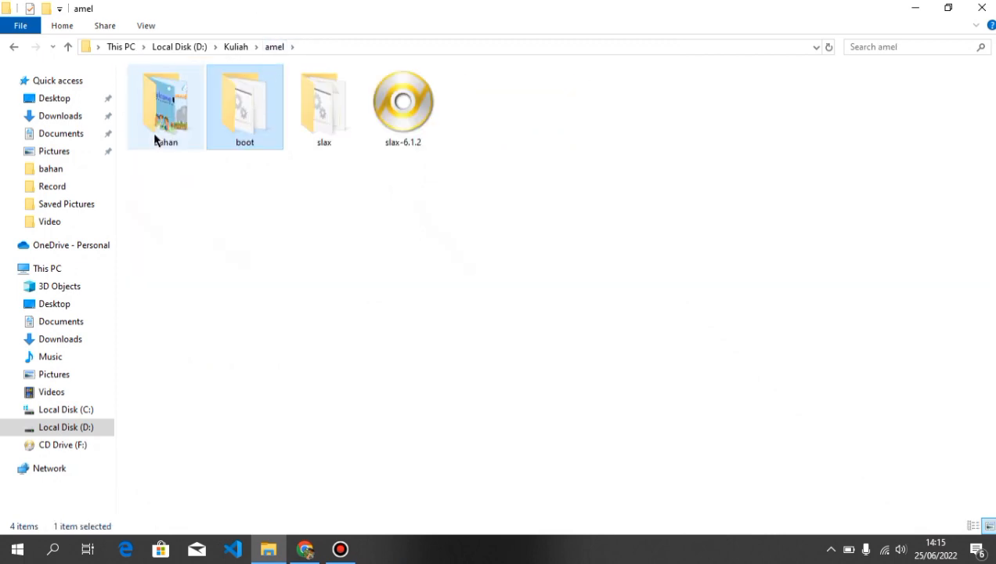
double_click(161, 134)
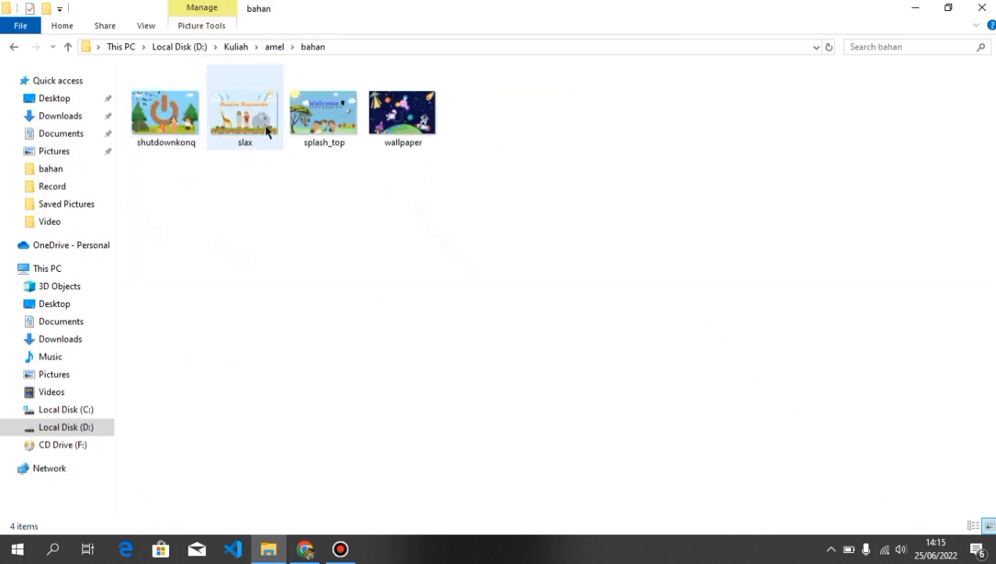
right_click(266, 132)
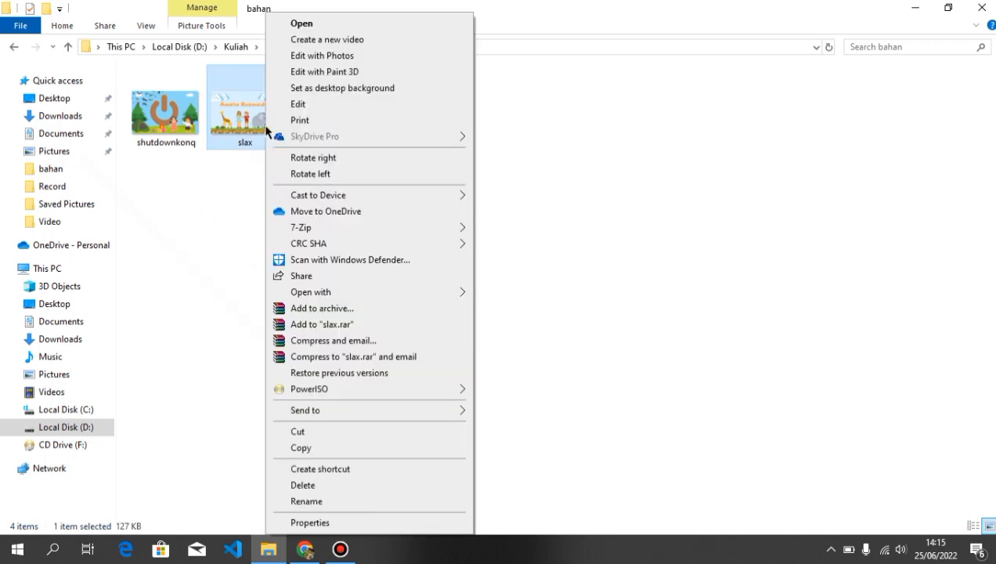
left_click(307, 450)
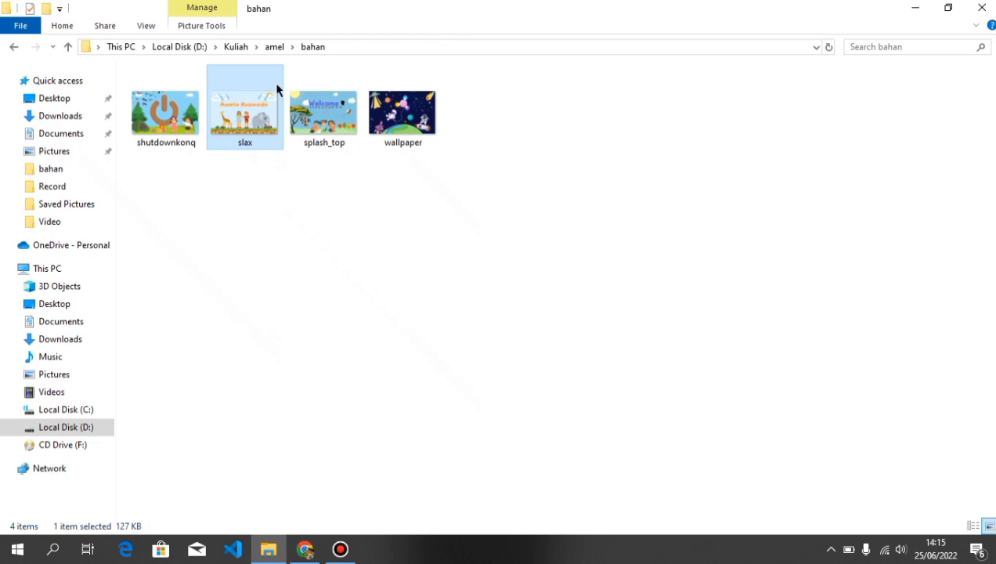
left_click(275, 49)
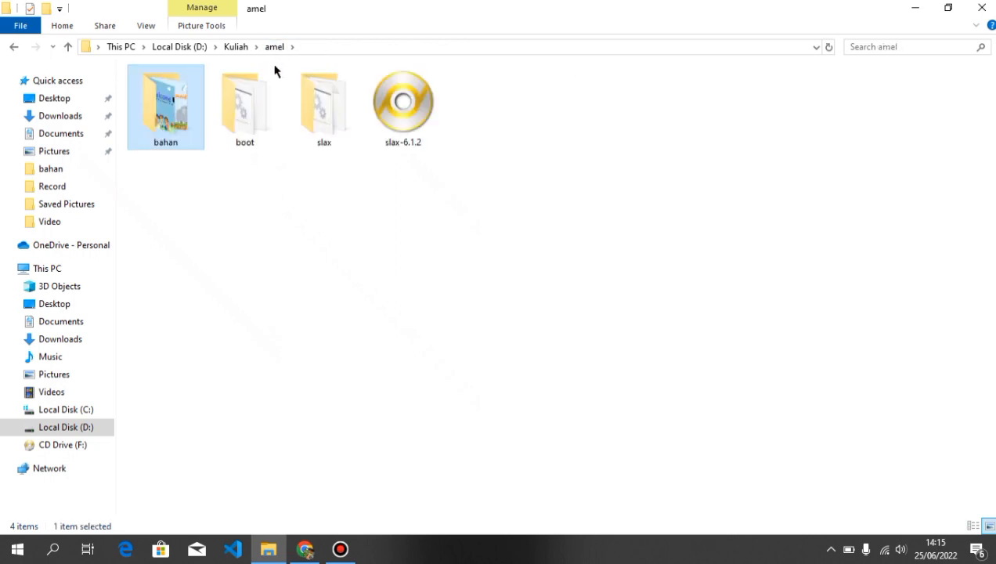
double_click(268, 116)
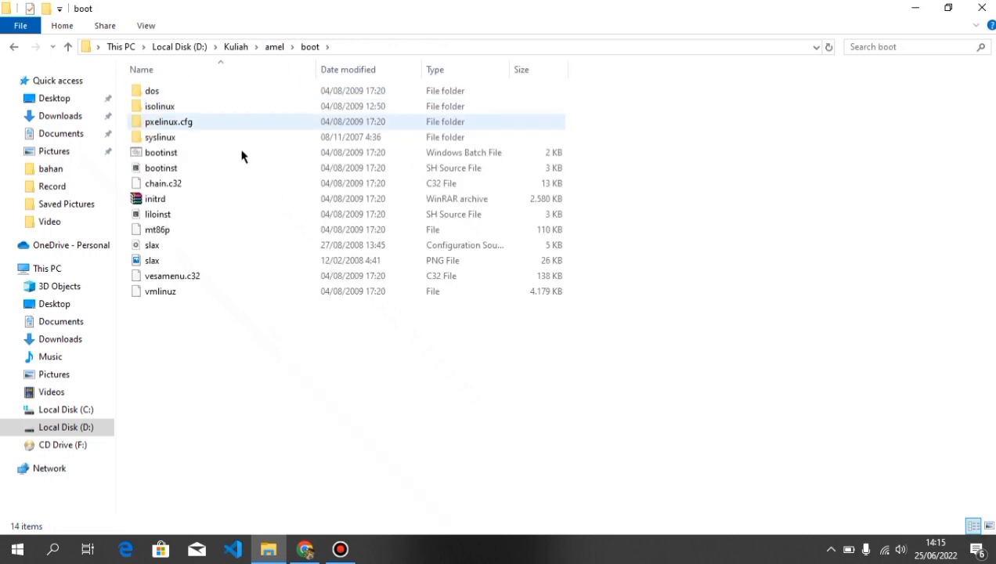
right_click(259, 339)
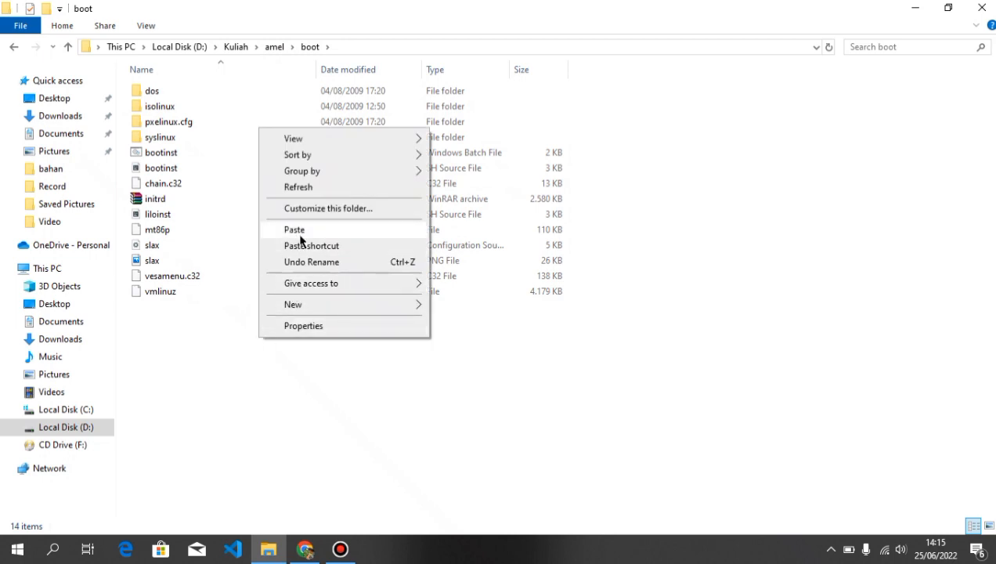
left_click(301, 233)
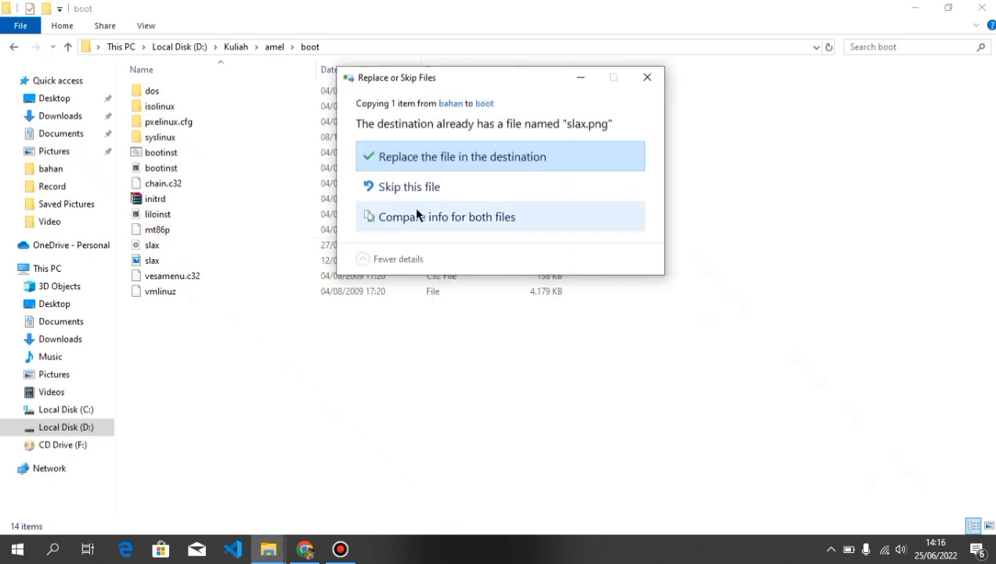
left_click(428, 162)
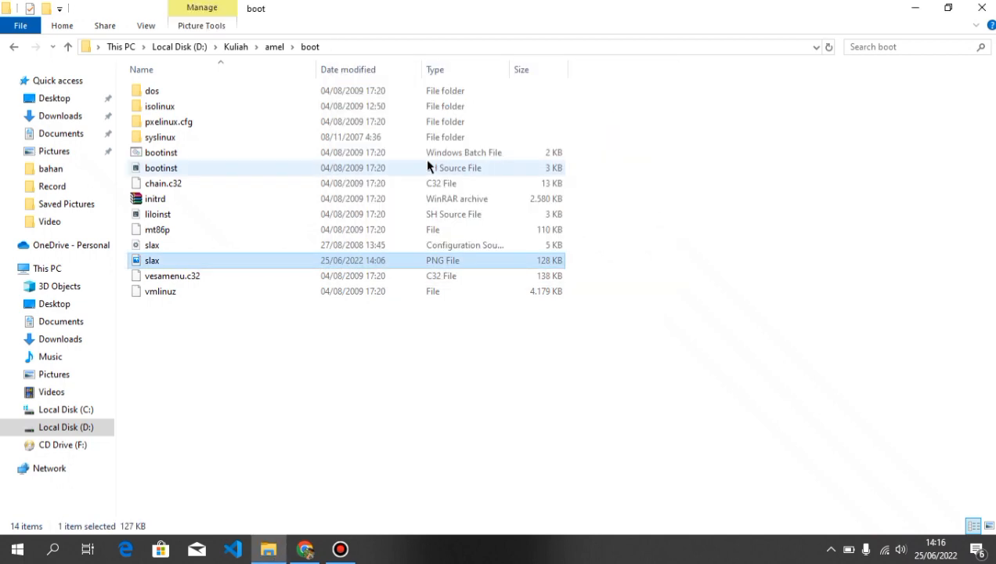
double_click(242, 261)
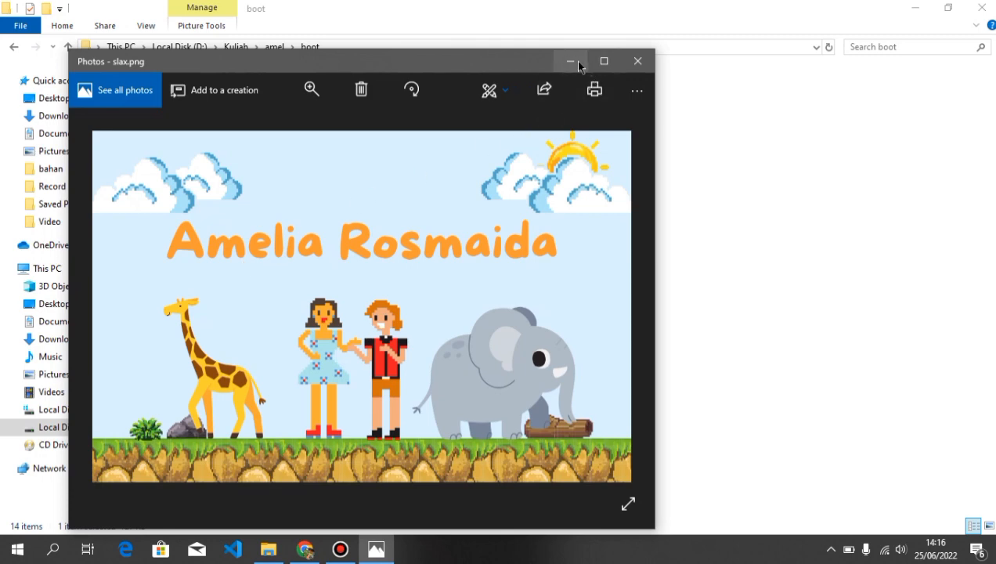
left_click(636, 61)
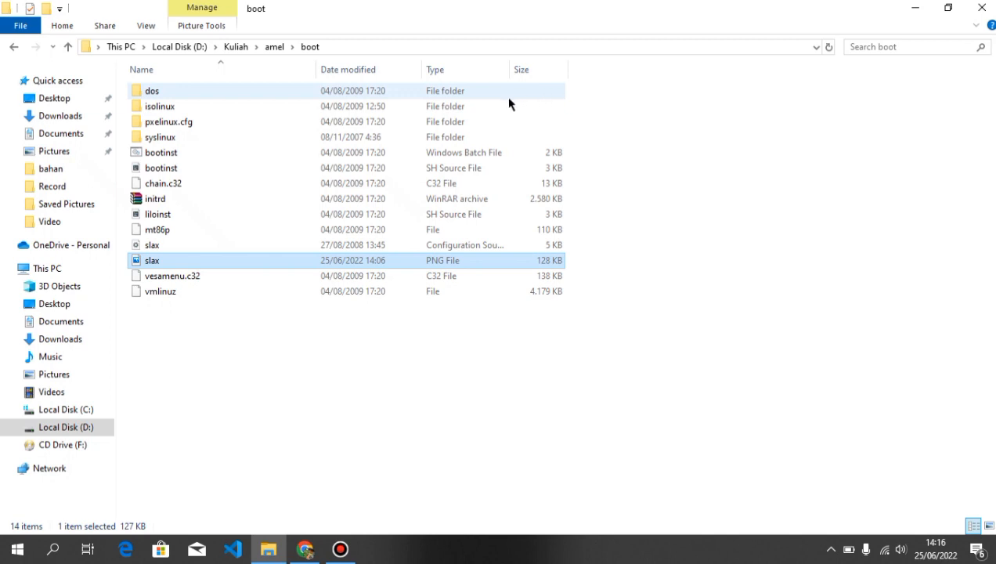
Extract the 003-desktop SLAX module in the slax\base folder and close the MySLAX Modulator window
left_click(274, 48)
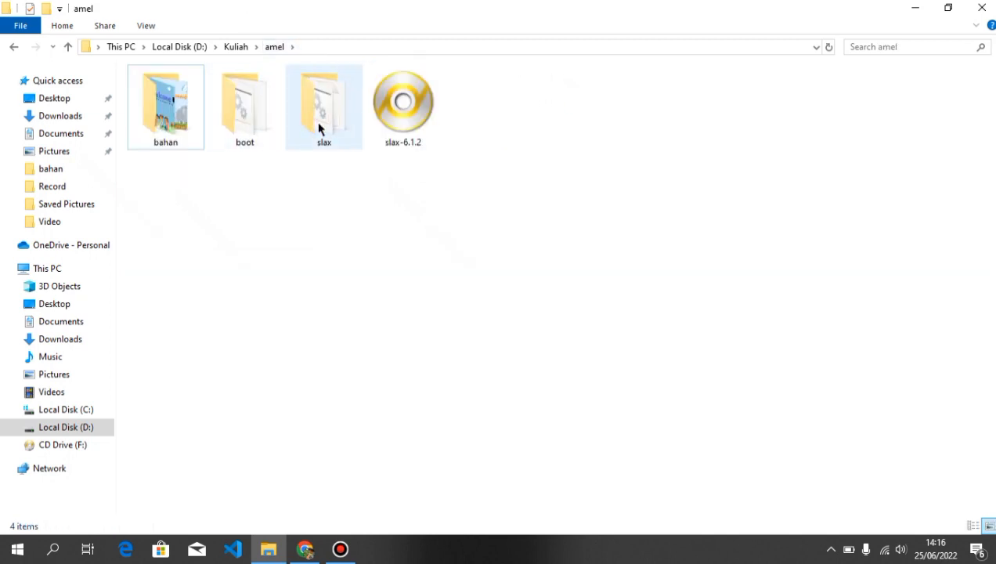
double_click(318, 128)
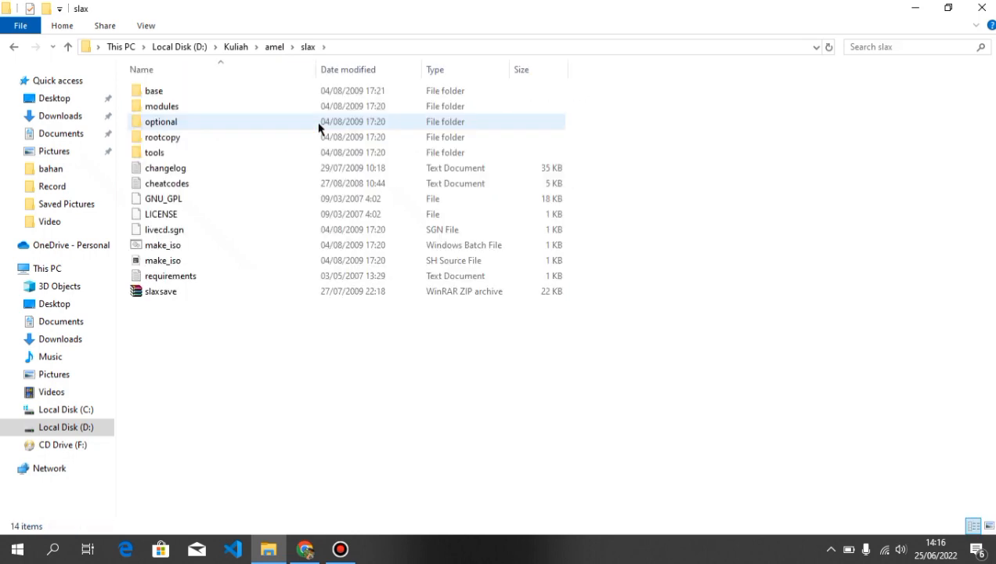
double_click(201, 86)
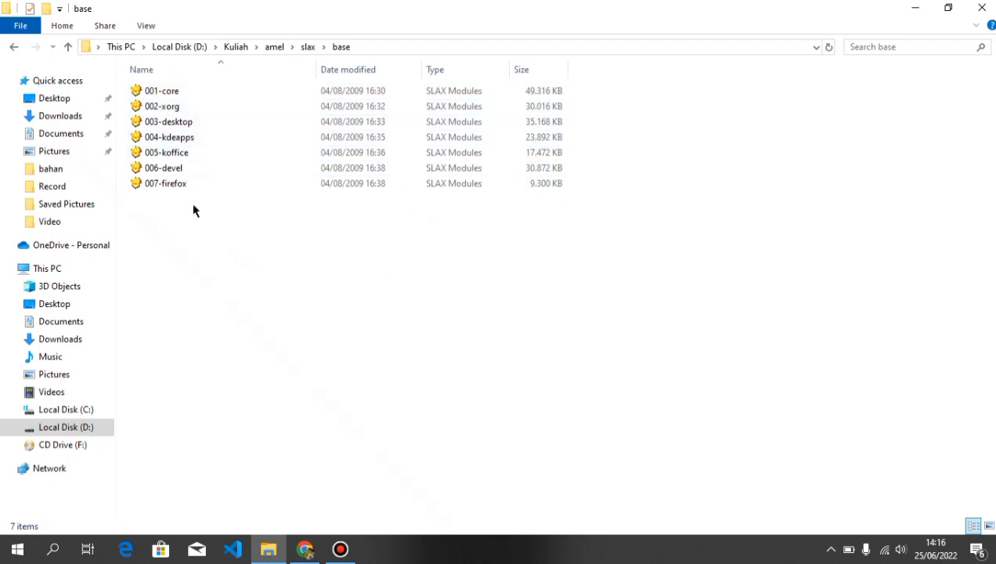
right_click(188, 124)
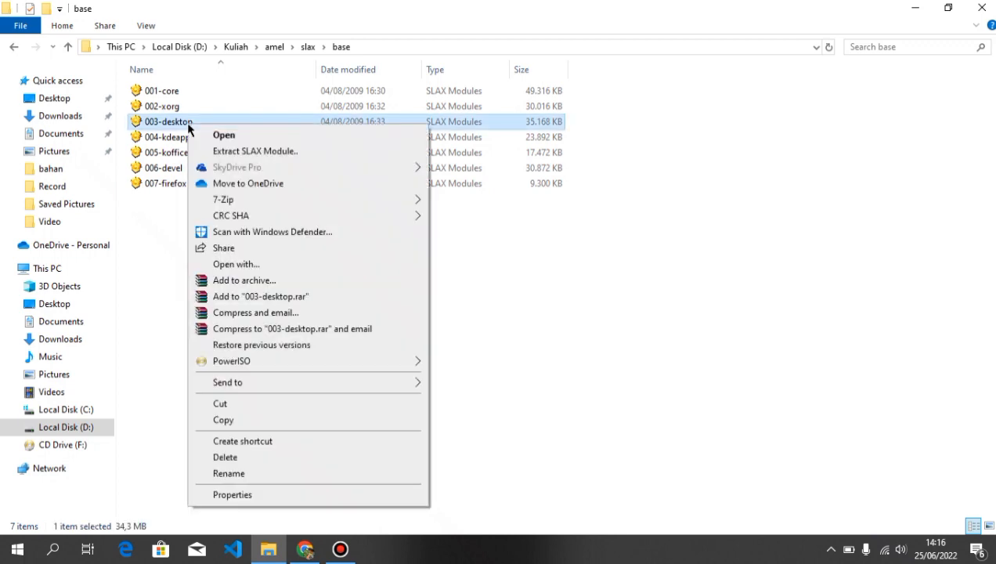
left_click(293, 155)
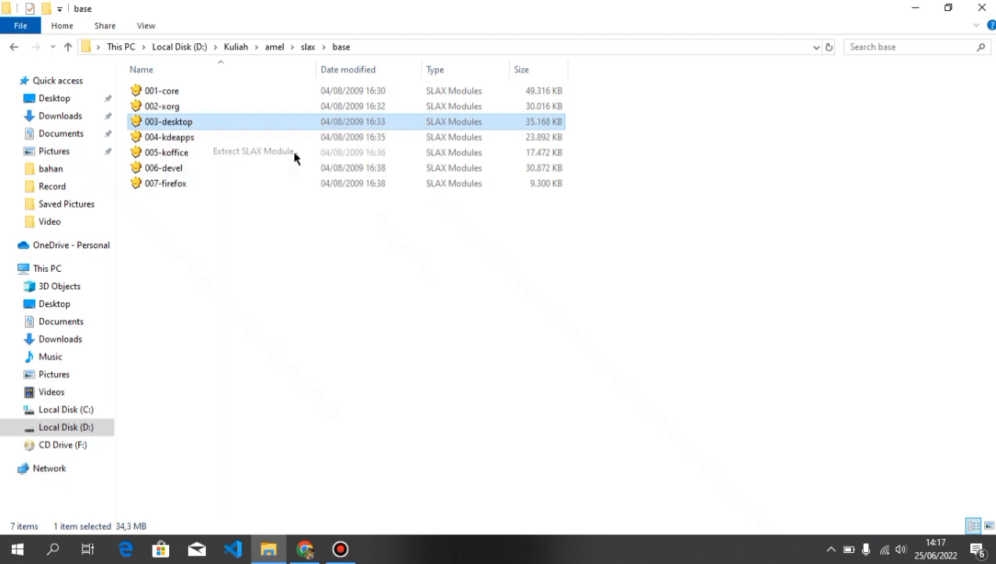
left_click(295, 153)
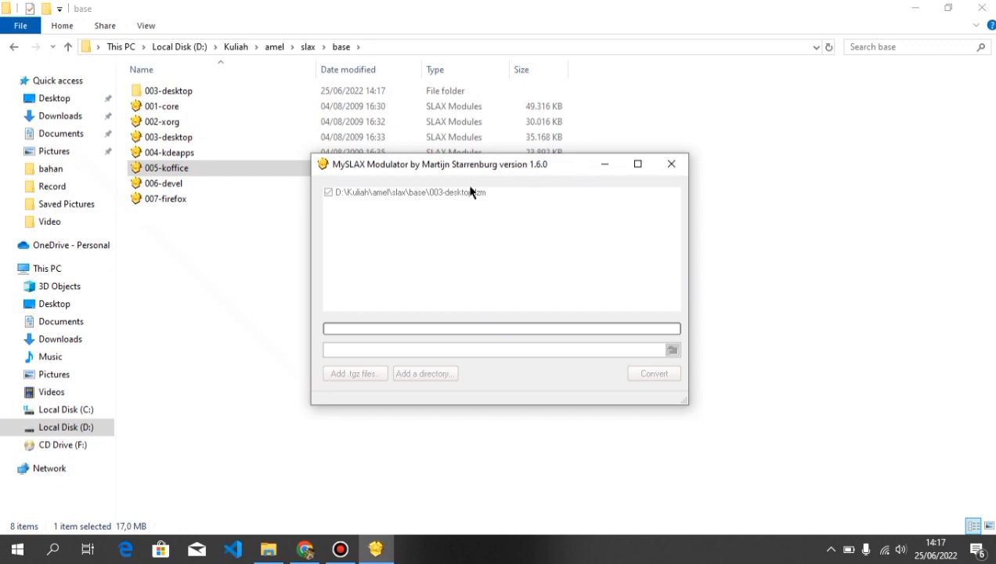
left_click(672, 166)
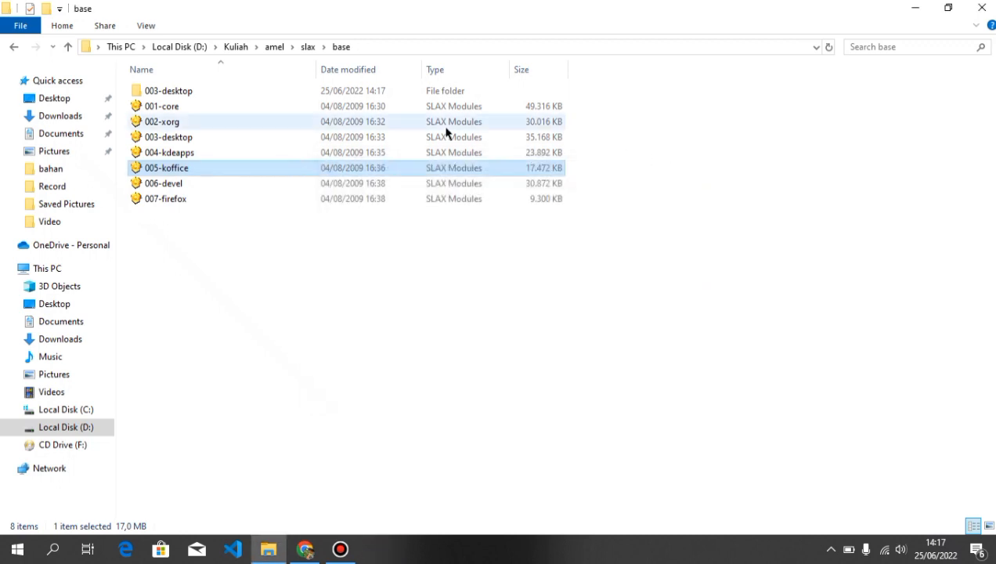
Open the usr\share\apps folder inside the extracted 003-desktop folder
double_click(186, 94)
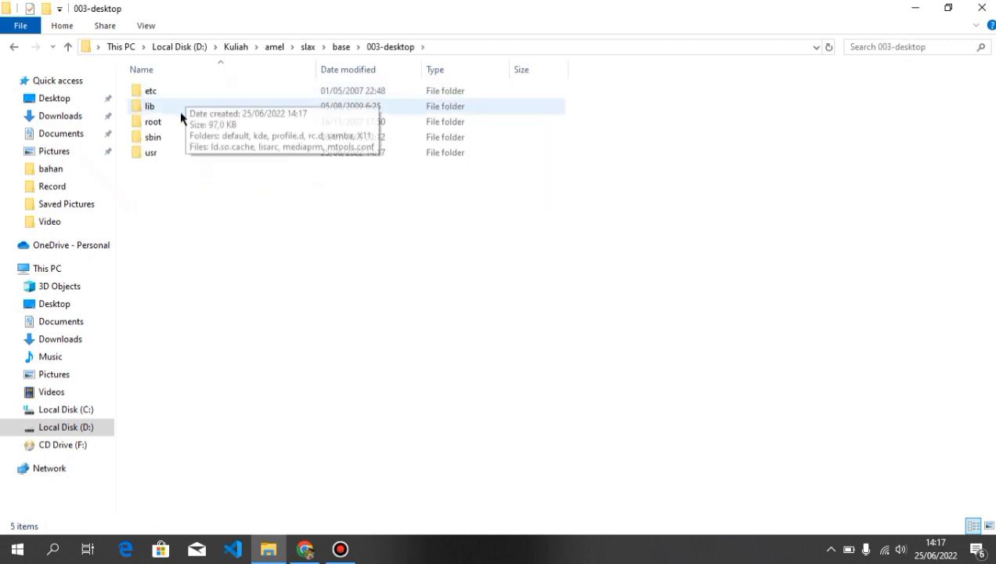
double_click(167, 154)
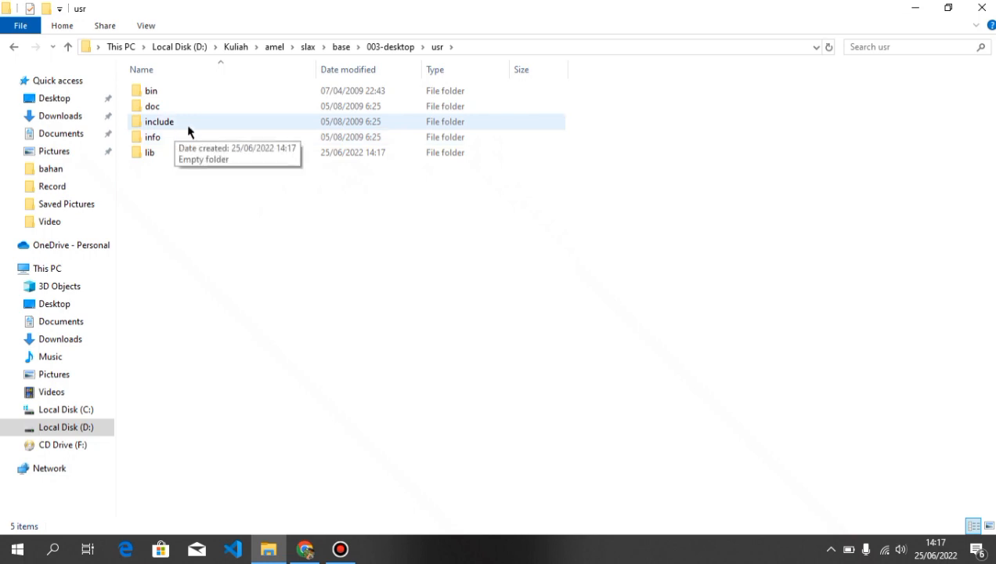
left_click(383, 48)
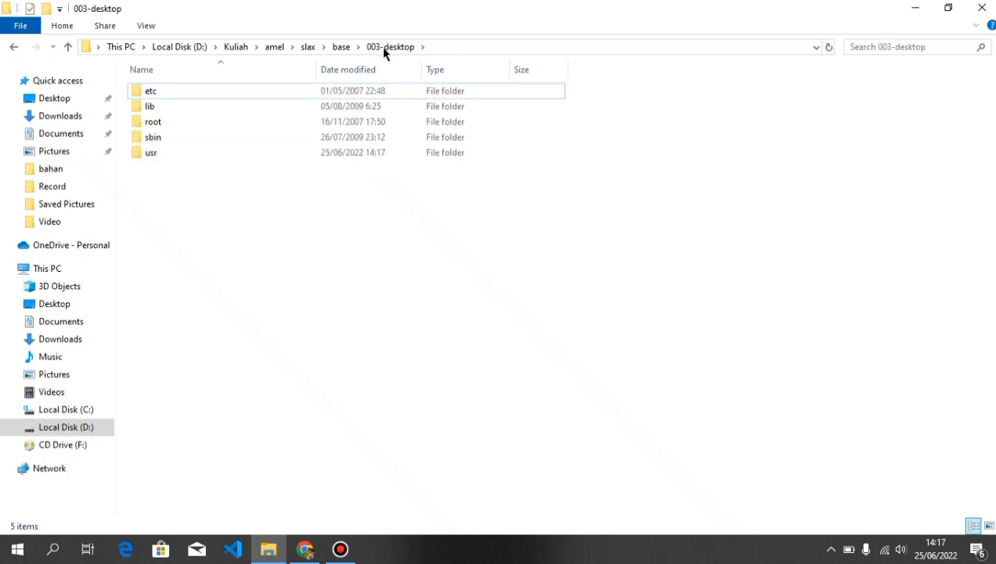
double_click(151, 154)
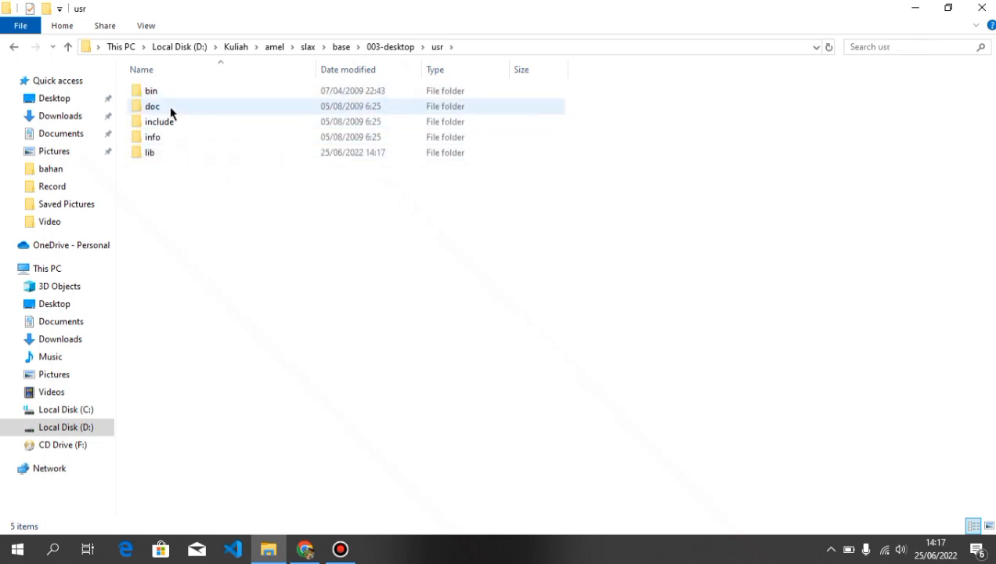
mouse_move(176, 161)
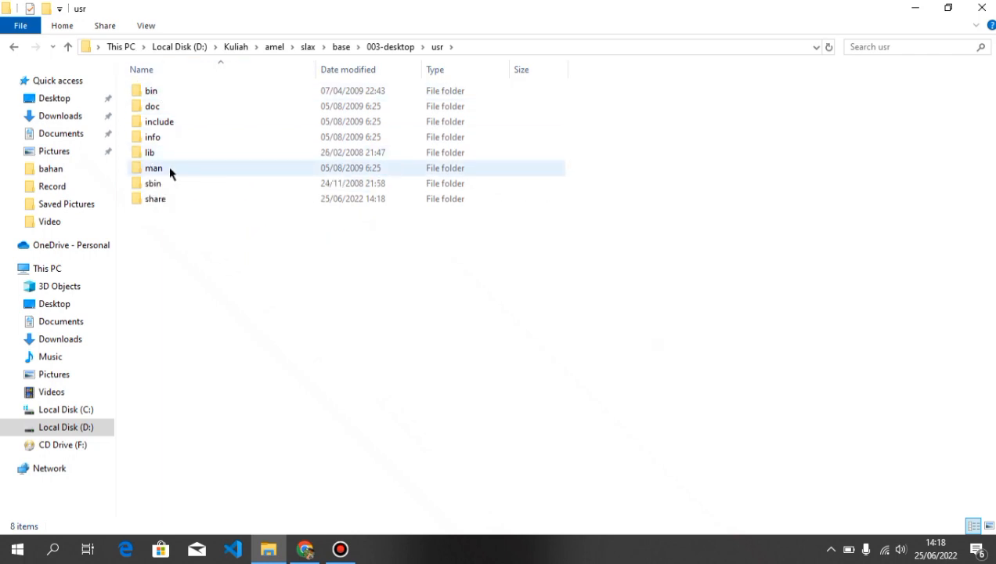
left_click(201, 210)
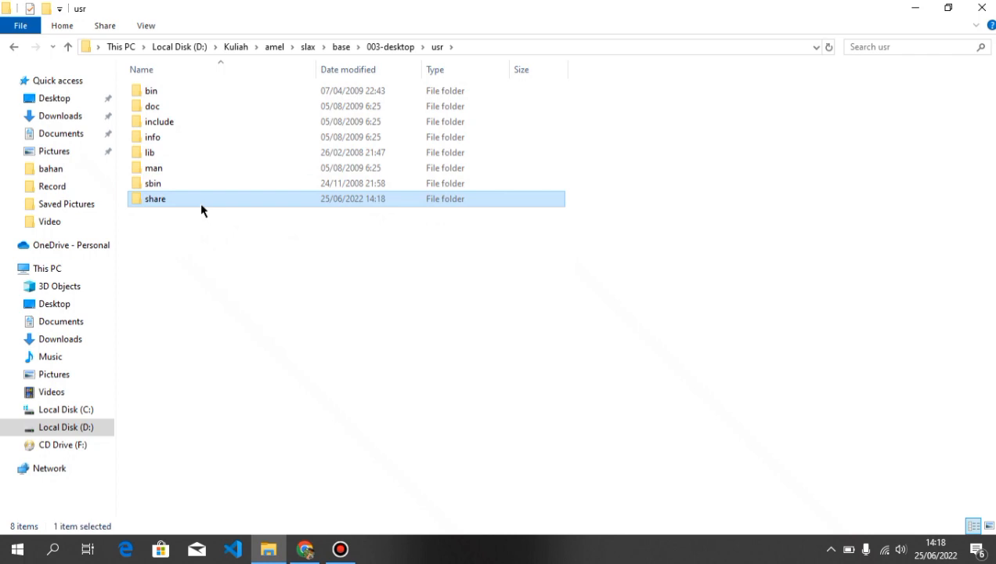
double_click(200, 208)
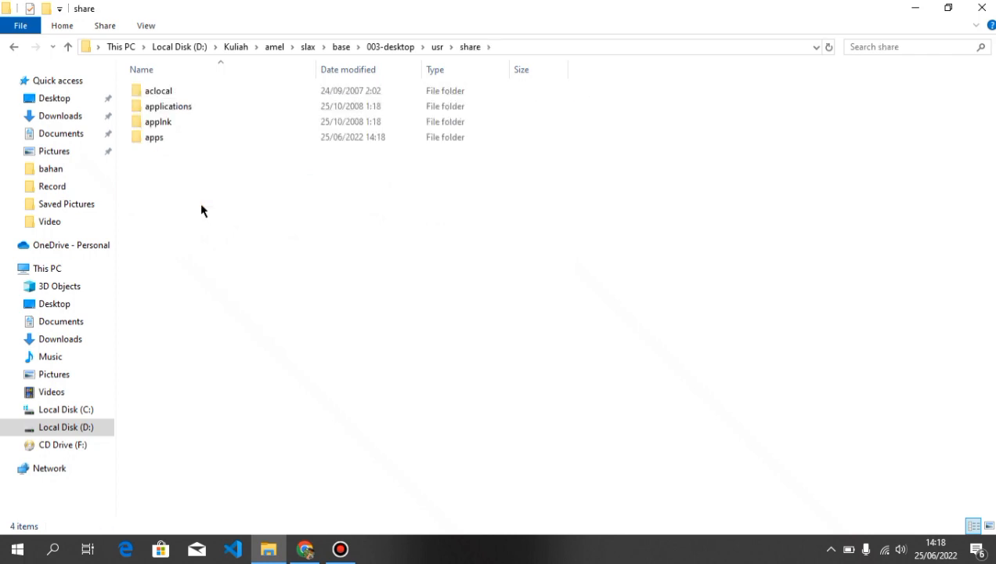
double_click(191, 137)
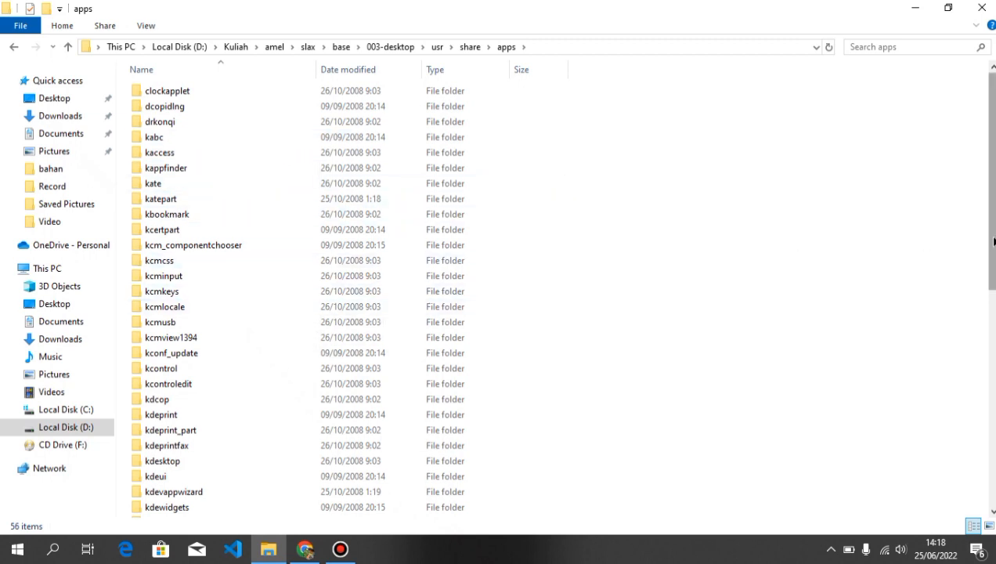
Open the ksplash\Themes\Default folder inside the apps folder
left_click_drag(993, 241, 991, 491)
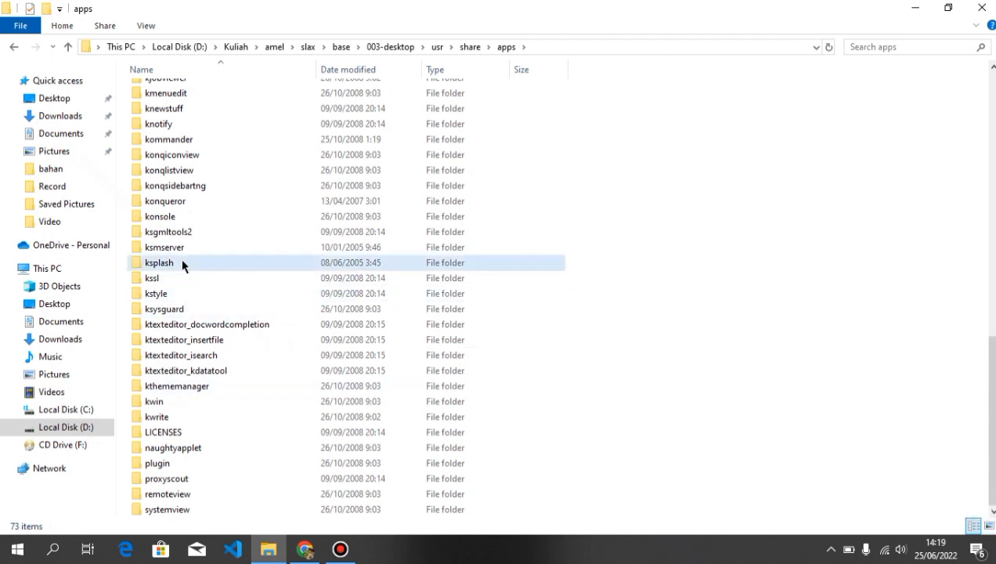
double_click(160, 263)
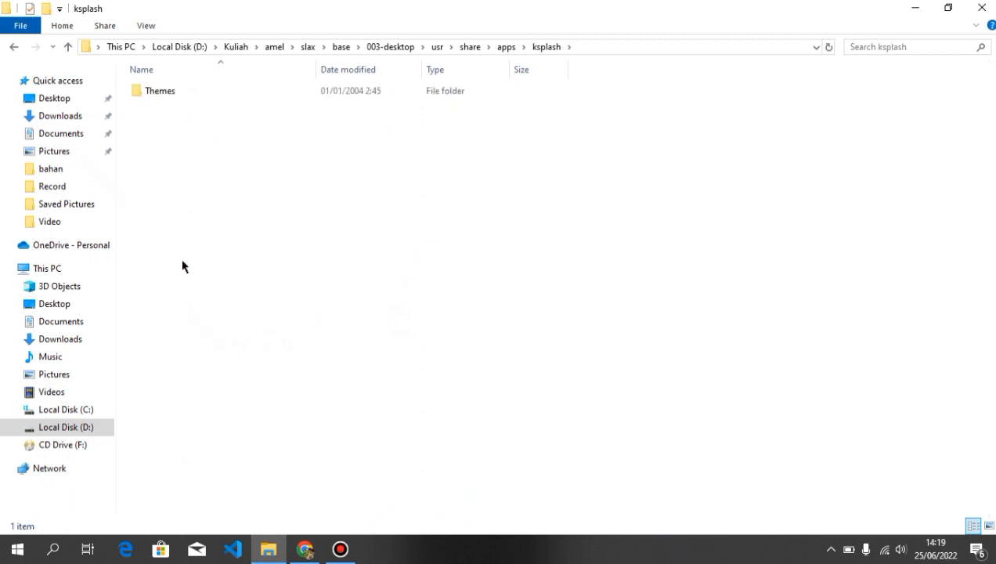
double_click(180, 93)
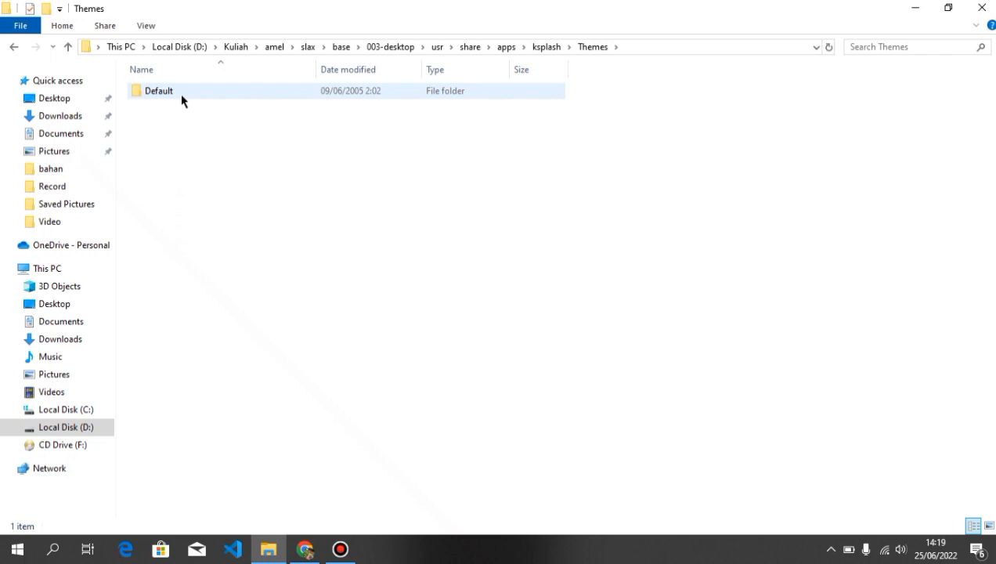
double_click(180, 93)
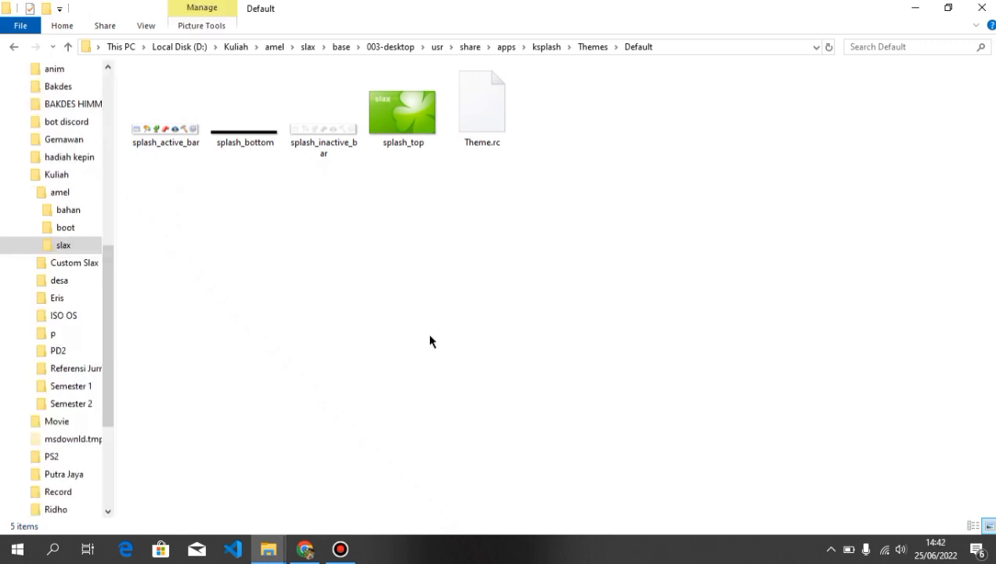
Replace splash_top.png in the Default theme folder with the custom splash_top image copied from bahan
right_click(436, 262)
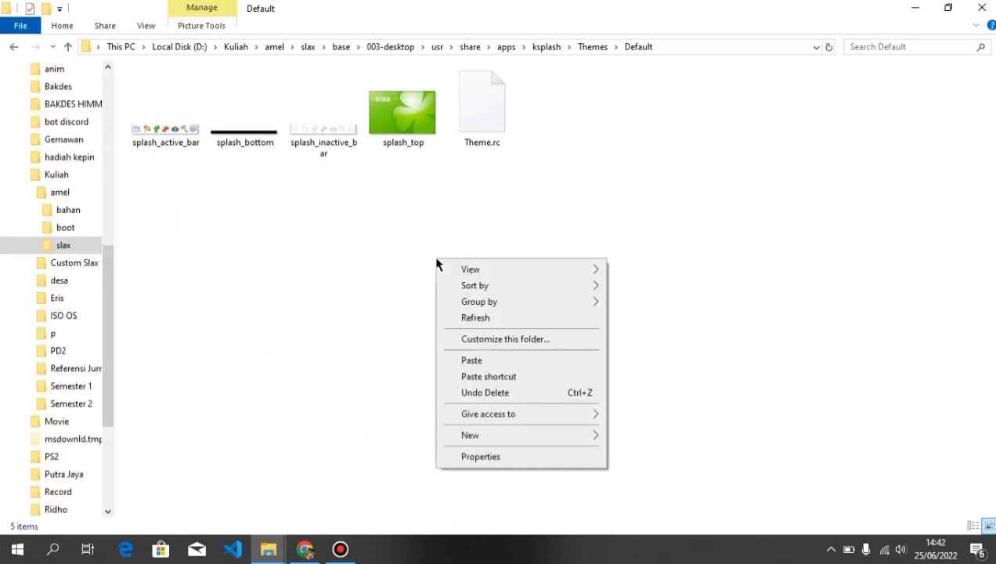
left_click(472, 361)
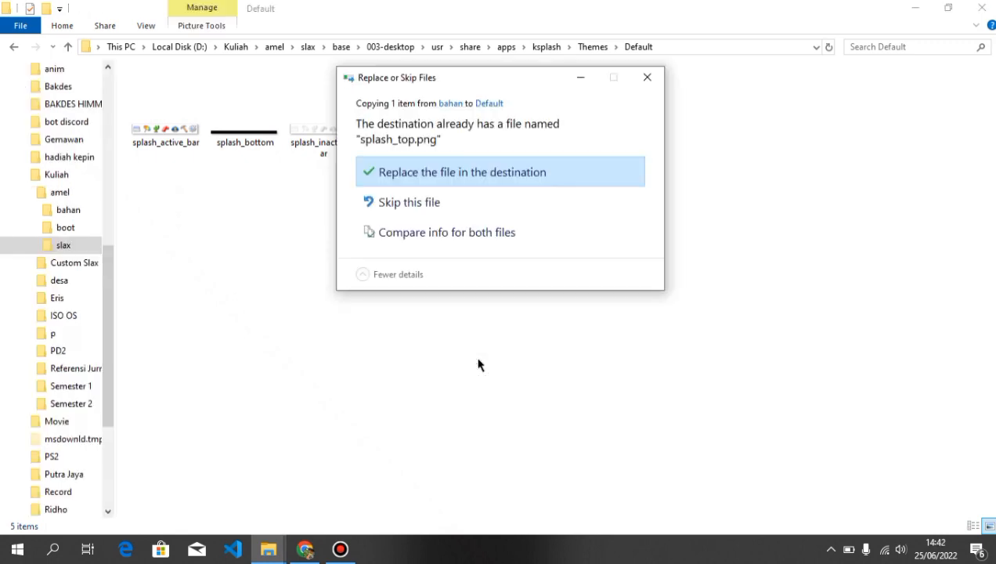
left_click(494, 181)
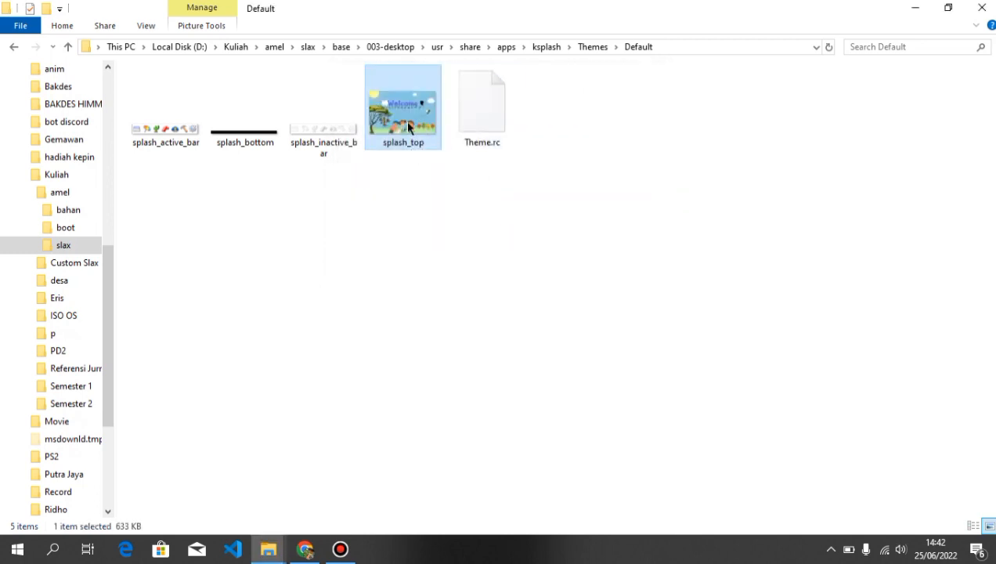
mouse_move(405, 123)
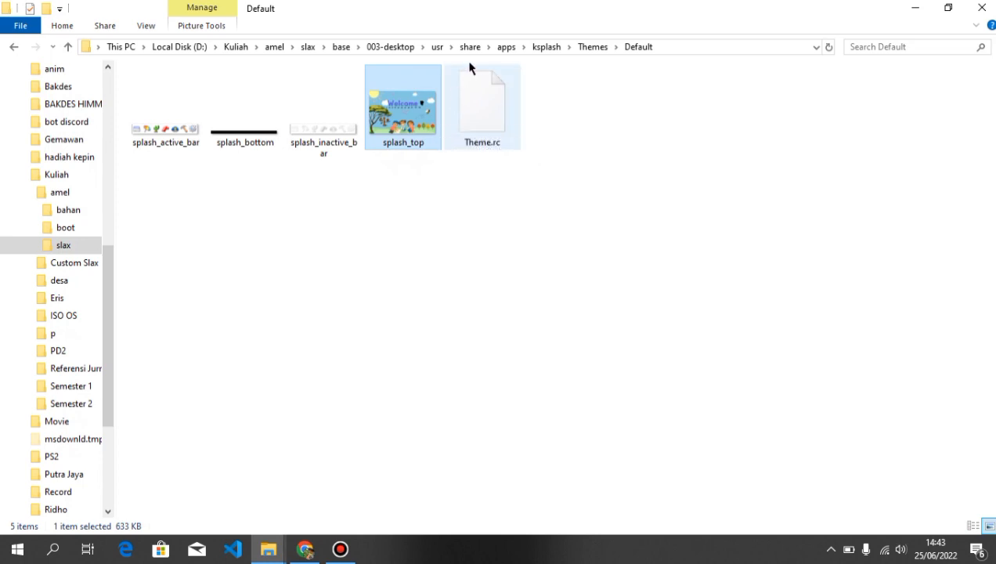
Return to the apps folder and open its ksmserver\pics folder
left_click(505, 48)
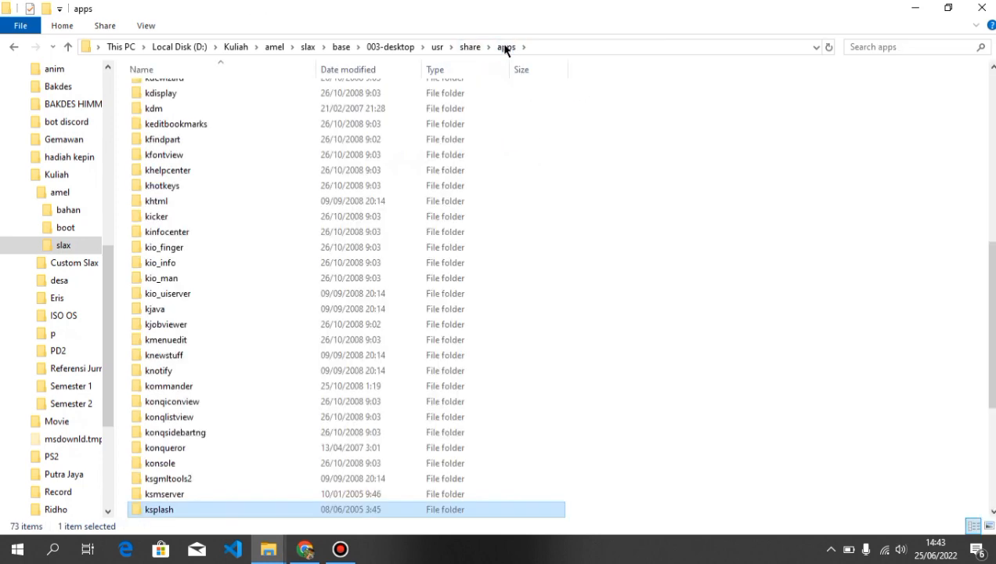
double_click(175, 497)
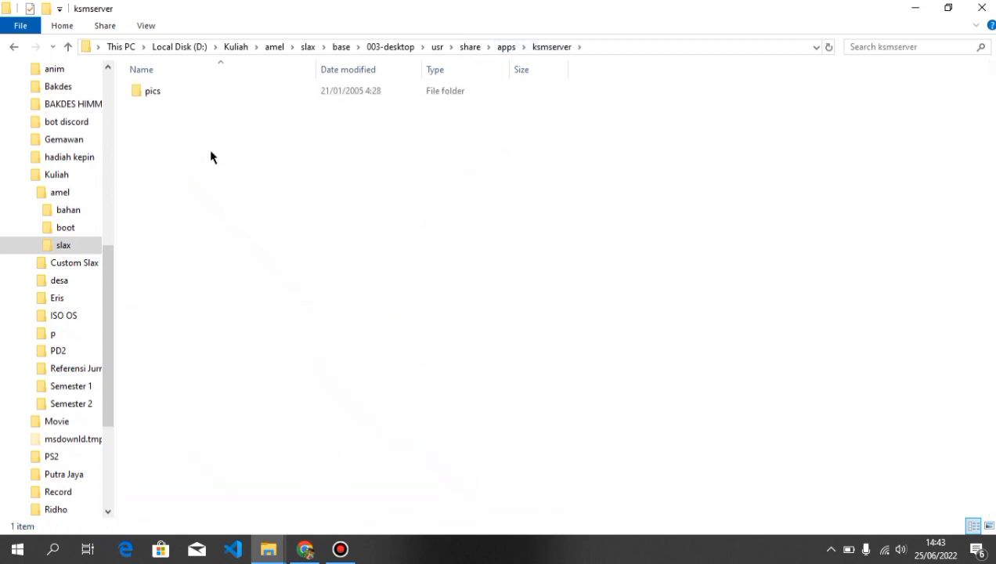
double_click(178, 89)
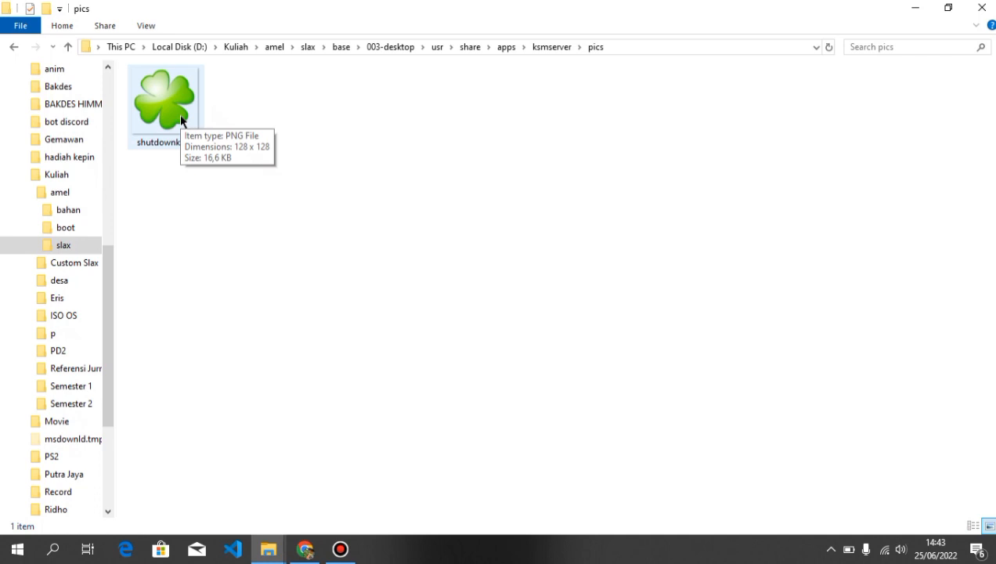
Copy the shutdownkonq image from bahan and replace shutdownkonq.png in the ksmserver\pics folder with it
left_click(90, 218)
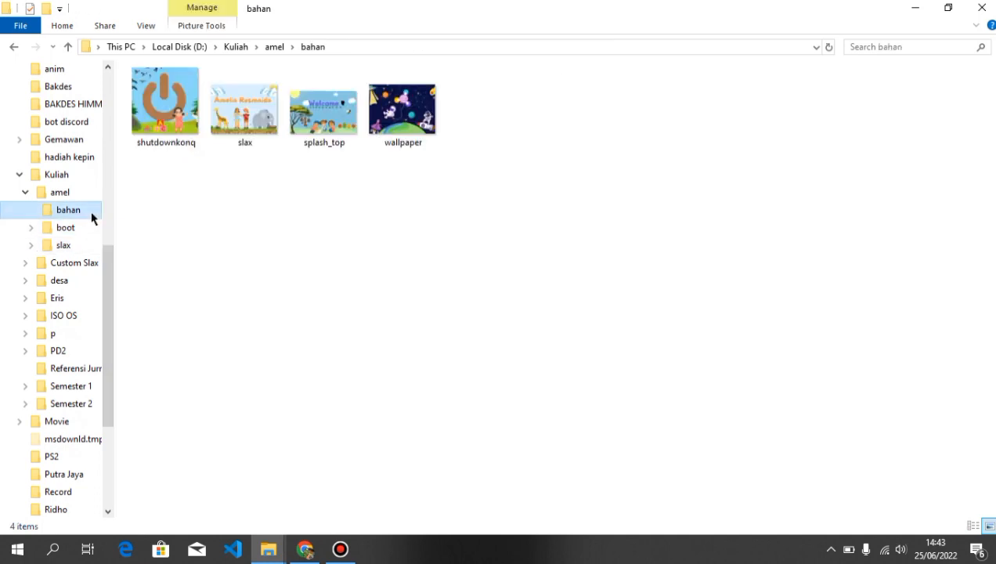
right_click(177, 125)
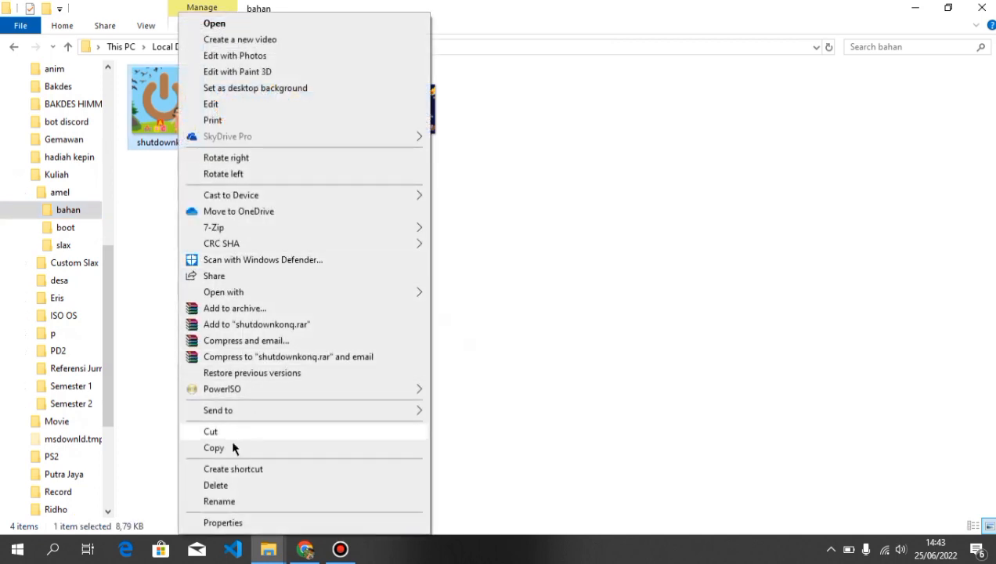
left_click(213, 448)
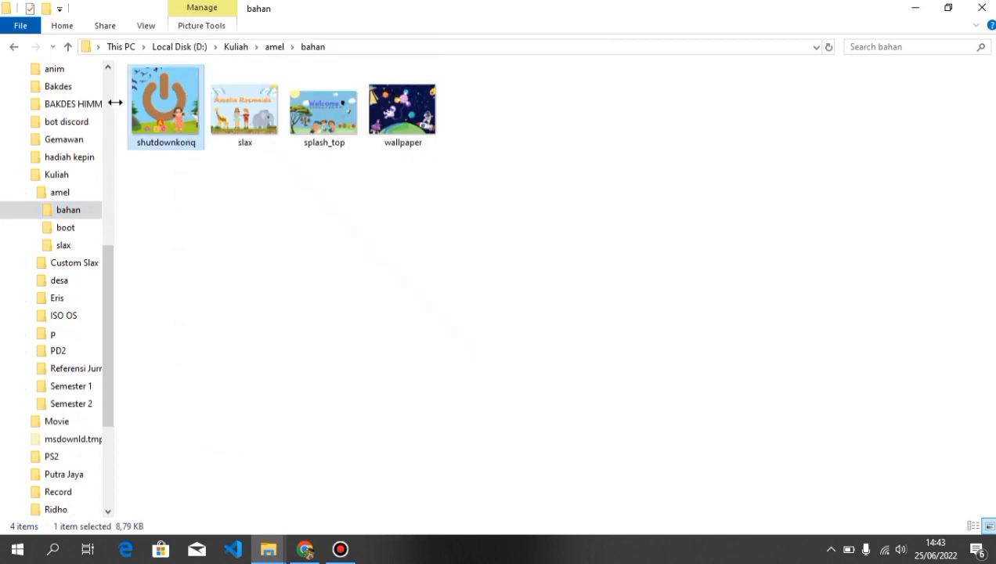
left_click(14, 47)
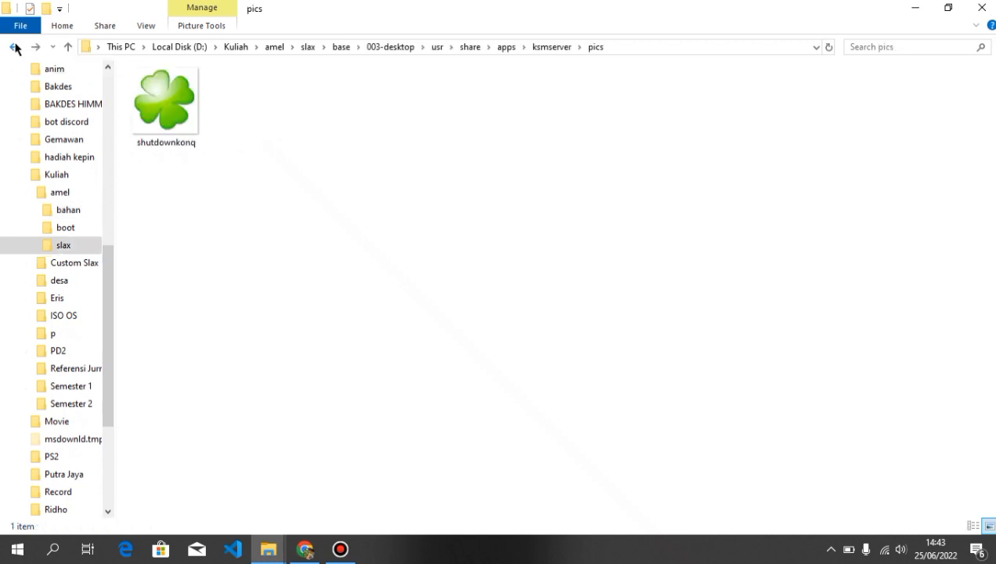
right_click(195, 227)
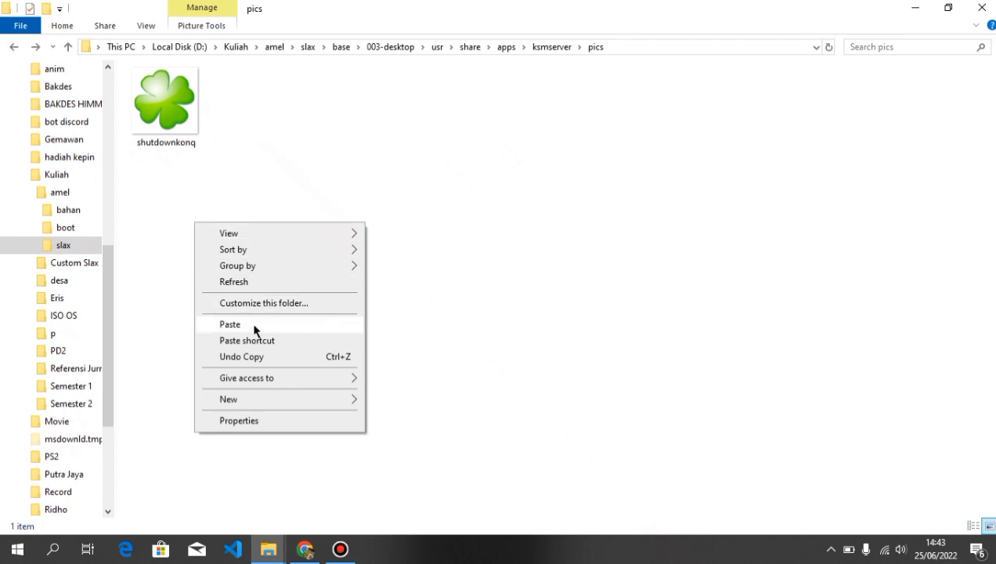
left_click(230, 324)
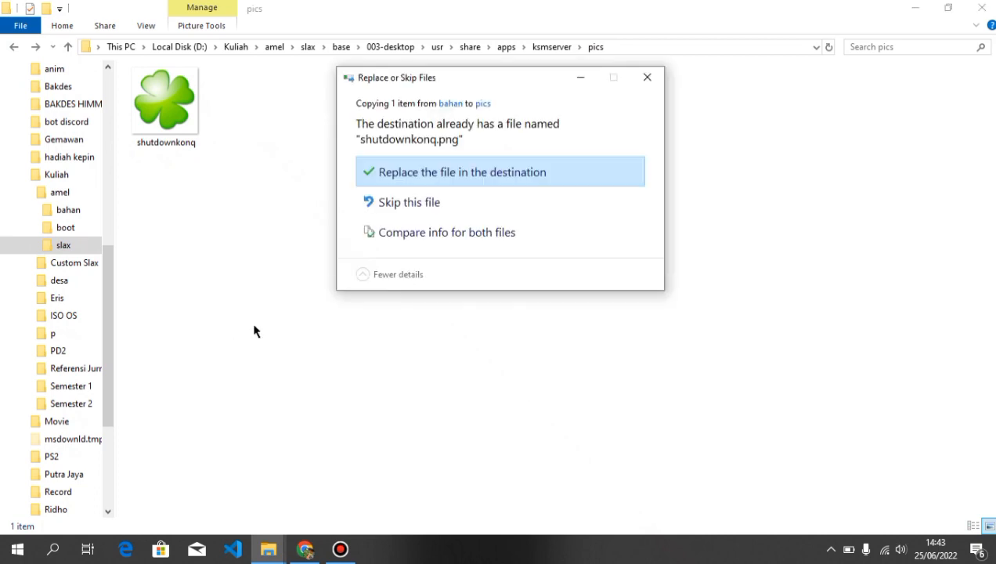
left_click(426, 176)
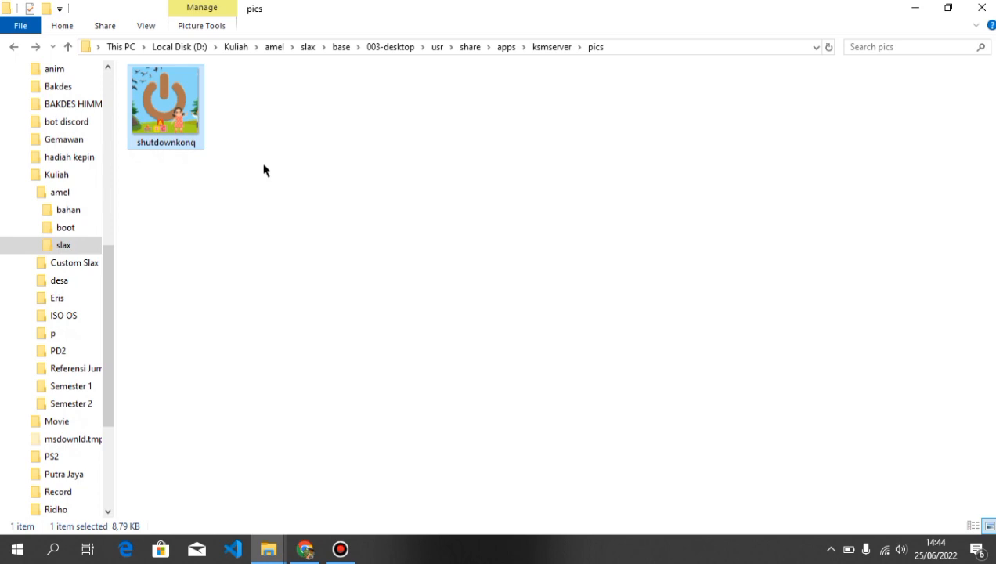
Return to the slax\base folder and delete the original 003-desktop SLAX module
left_click(342, 47)
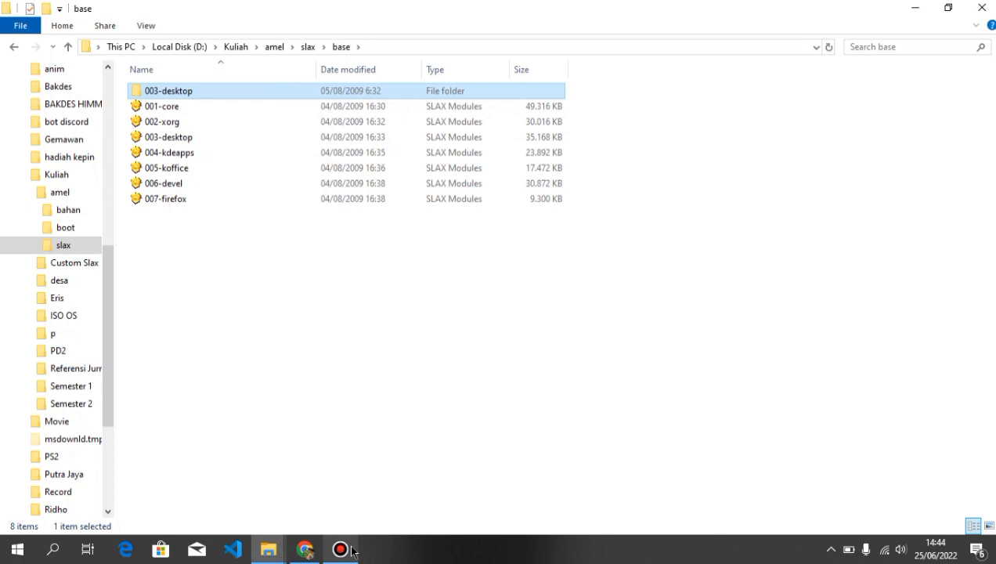
left_click(180, 141)
right_click(180, 141)
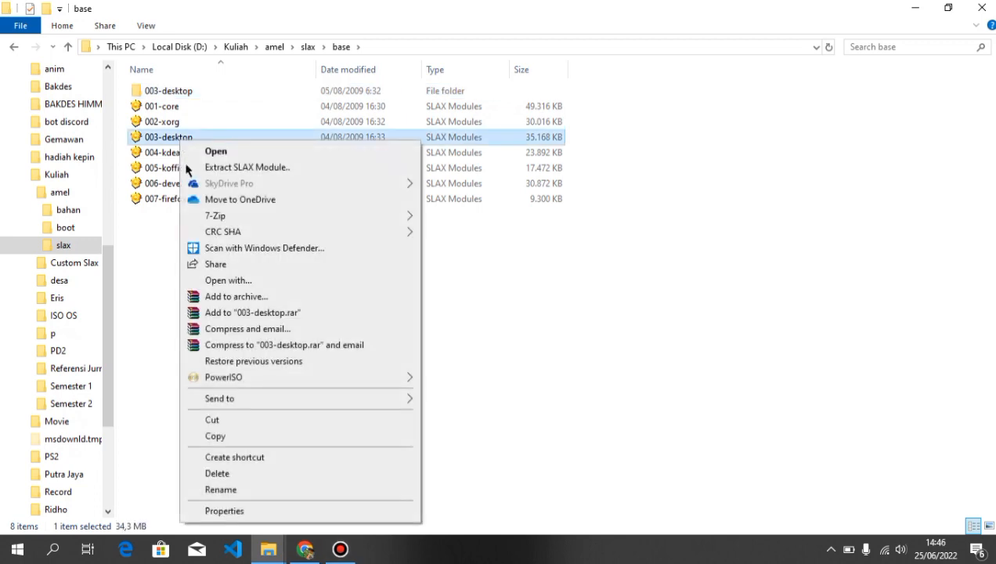
left_click(233, 474)
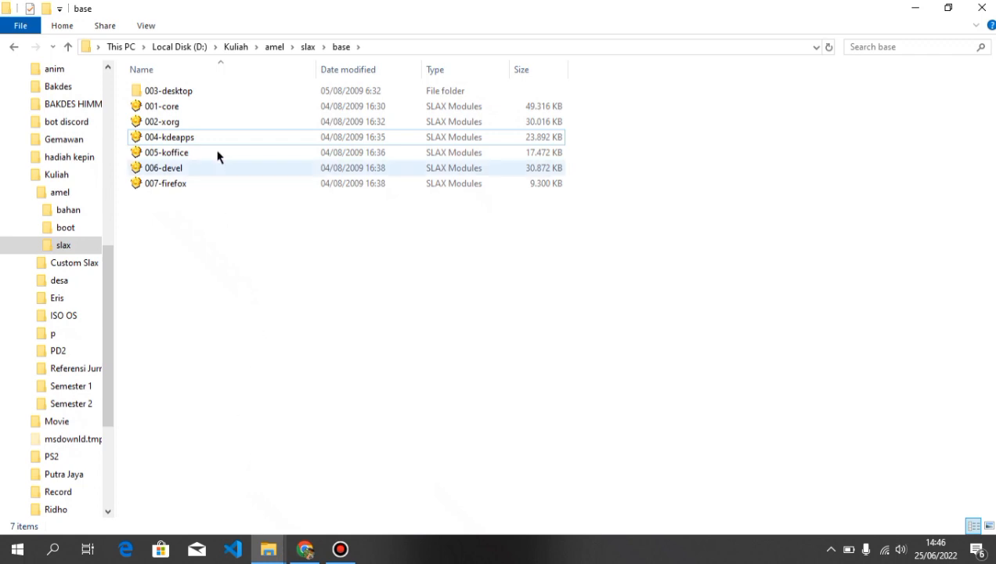
right_click(195, 91)
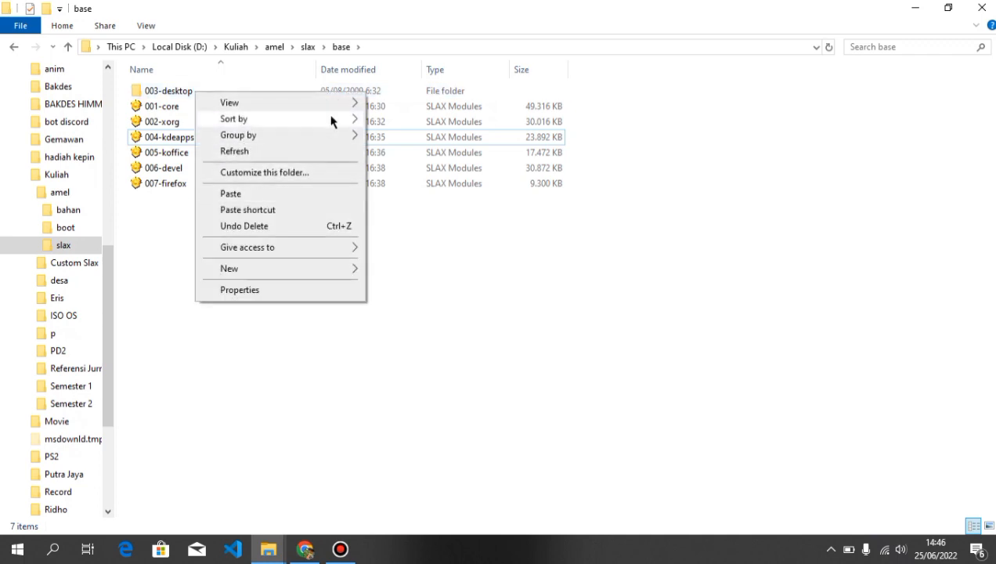
mouse_move(330, 119)
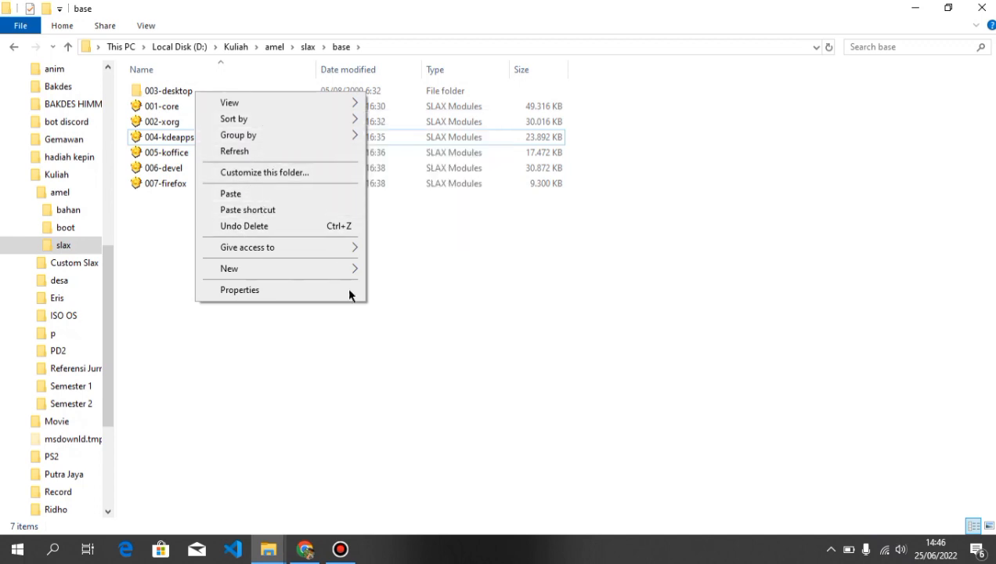
left_click(316, 397)
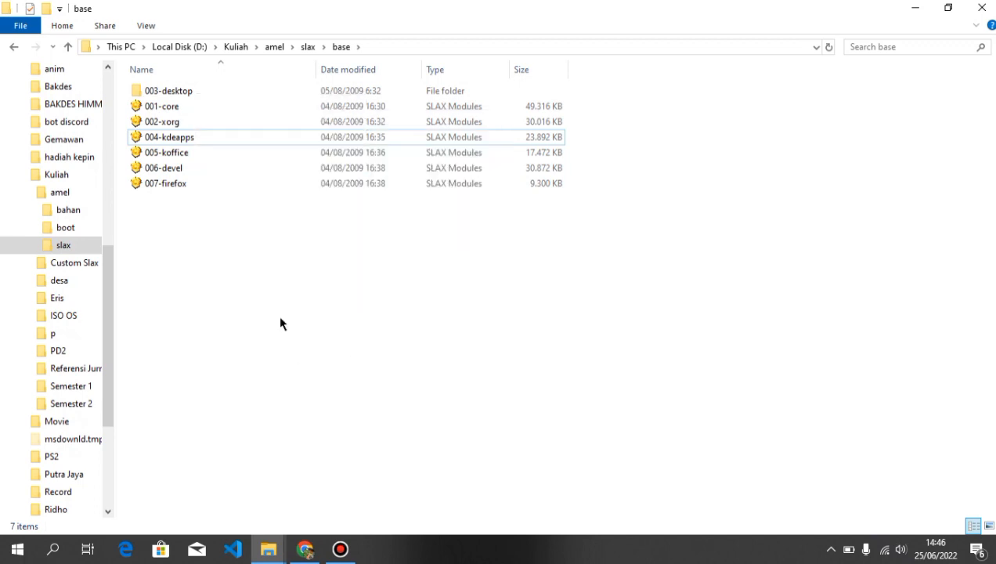
Compress the 003-desktop folder to the SLAX module 003-desktop.lzm in the base folder and close the MySLAX Modulator window
right_click(164, 93)
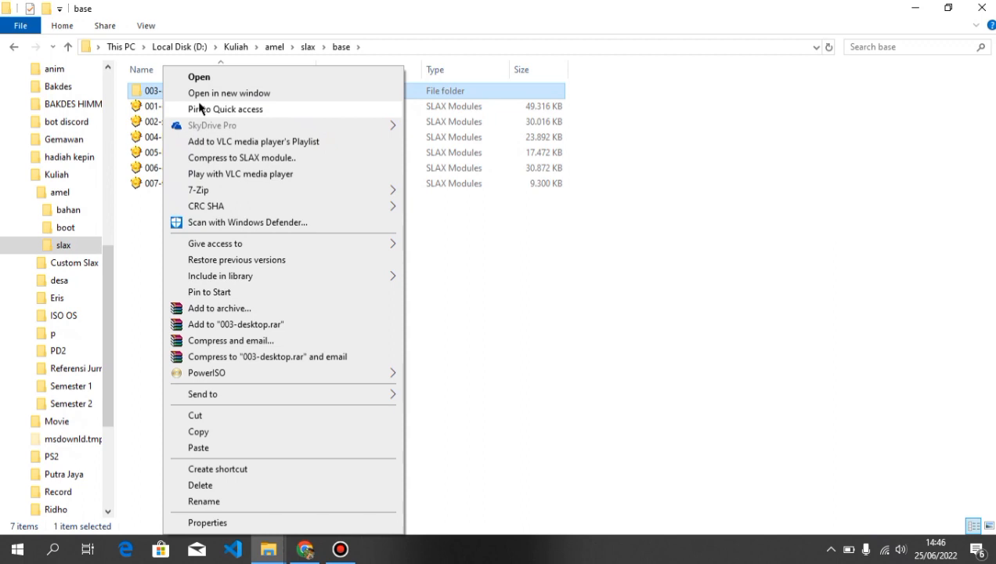
left_click(242, 157)
left_click(241, 160)
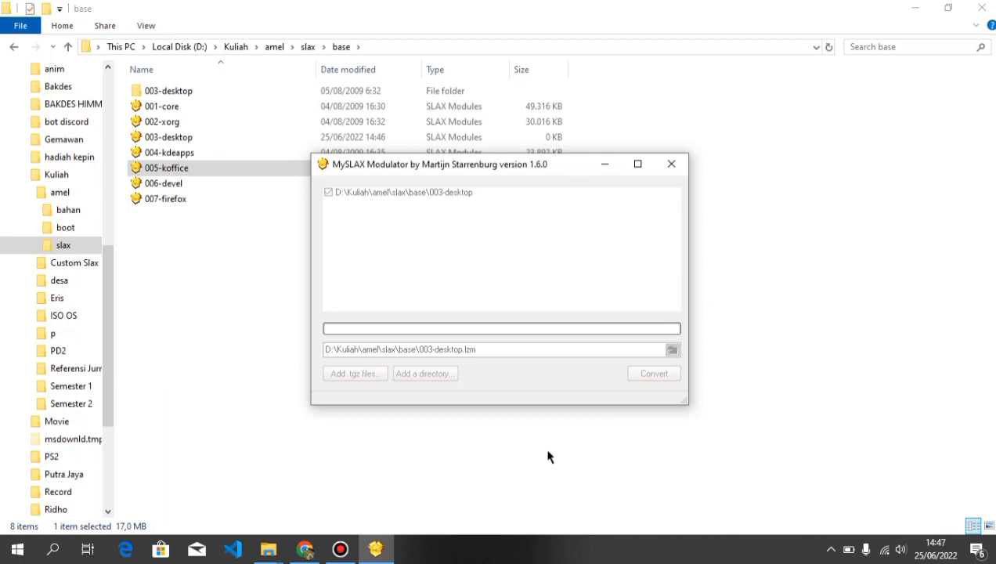
left_click(675, 166)
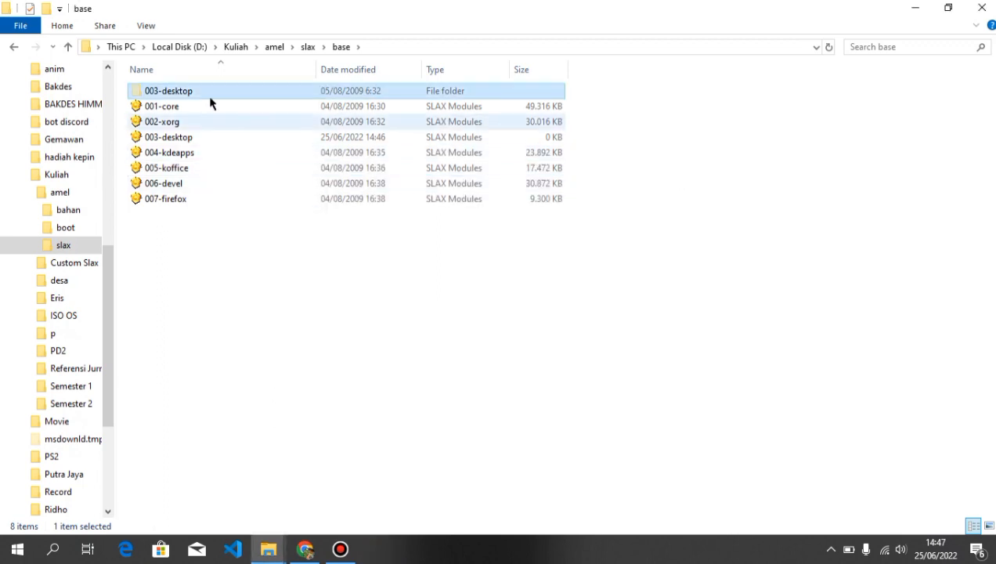
Delete the extracted 003-desktop folder from the base folder, granting administrator permission
right_click(202, 89)
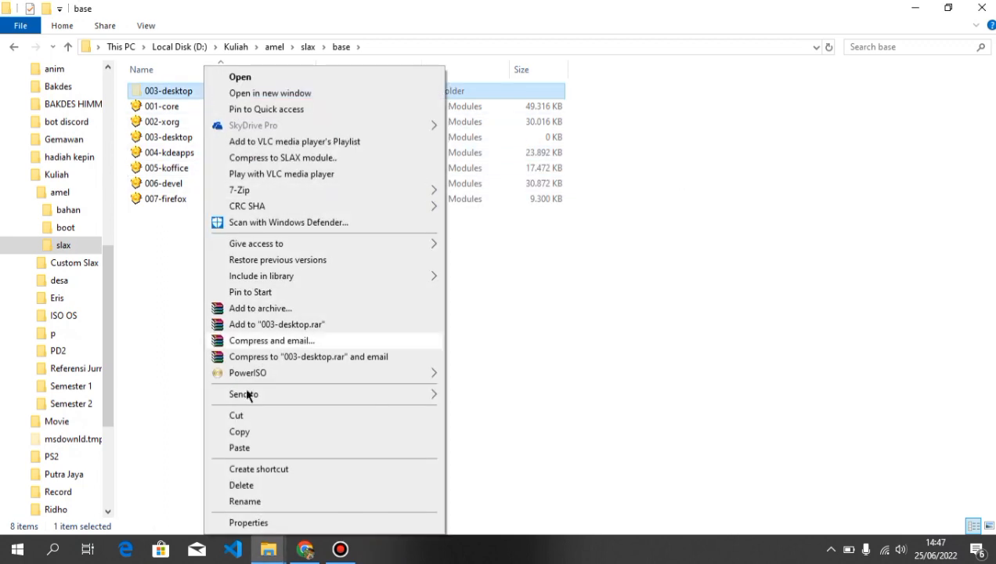
left_click(243, 486)
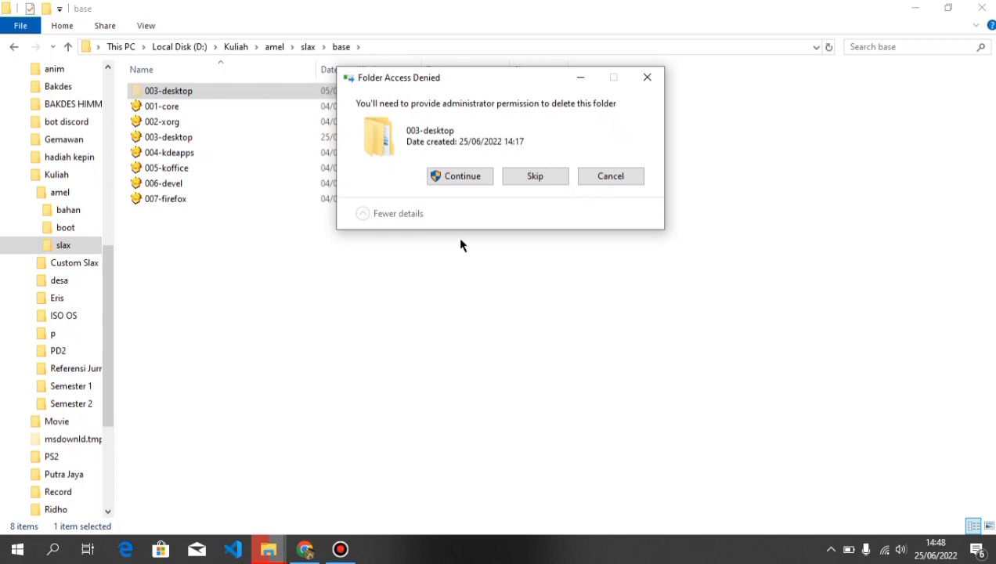
left_click(462, 179)
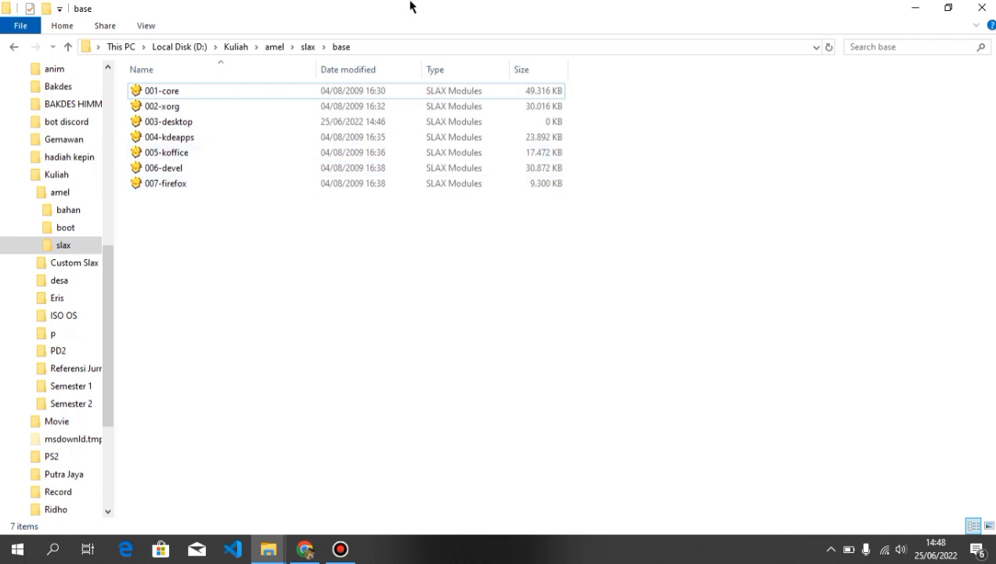
Build a PowerISO image from the boot and slax folders in amel, save it in Standard ISO Images (.ISO) format and close PowerISO
left_click(274, 47)
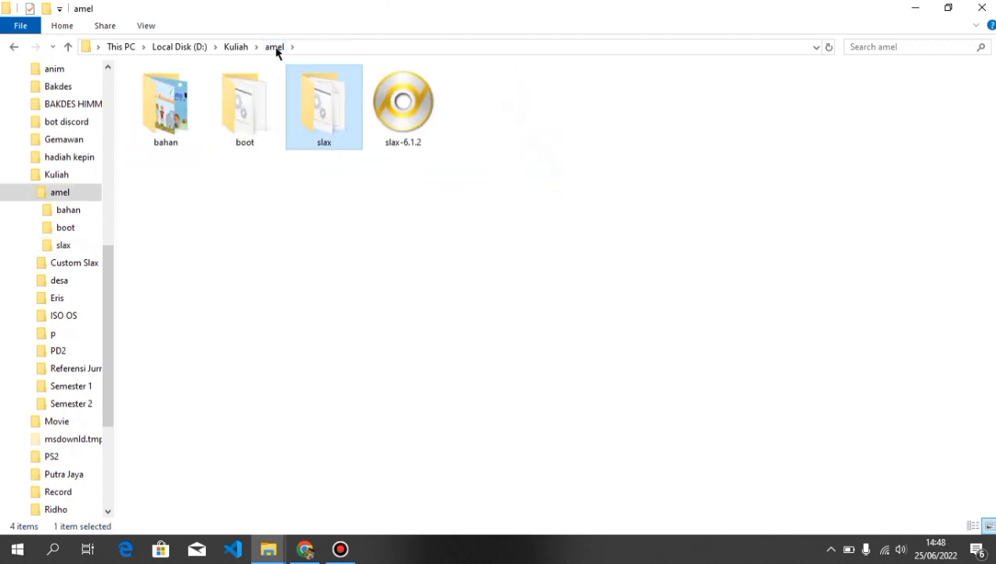
left_click_drag(336, 181, 257, 114)
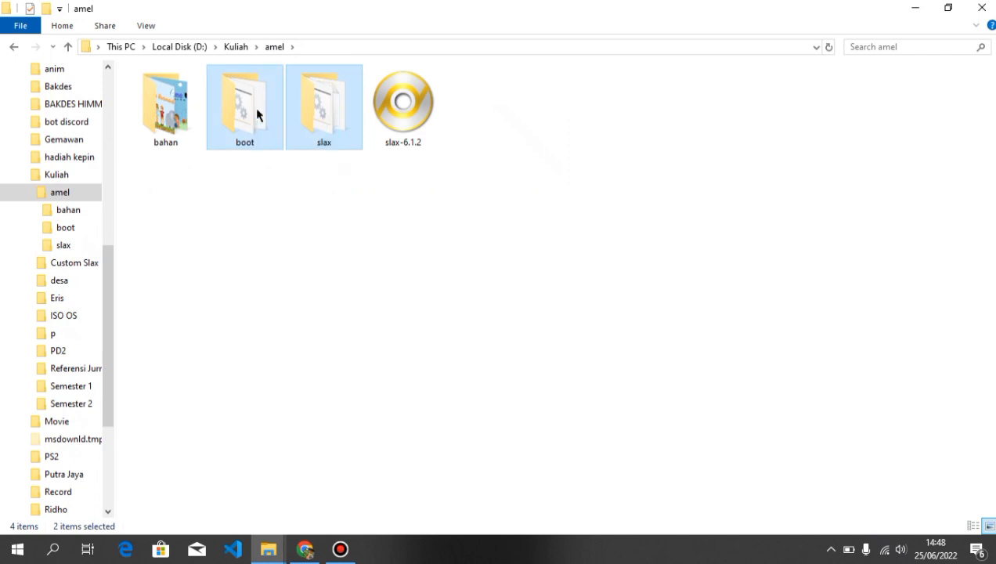
right_click(256, 113)
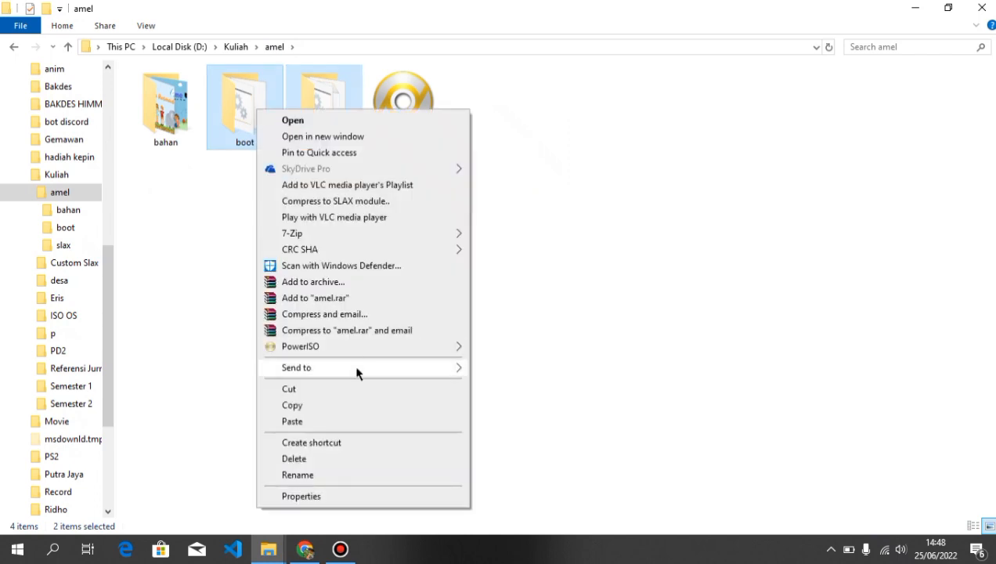
mouse_move(353, 354)
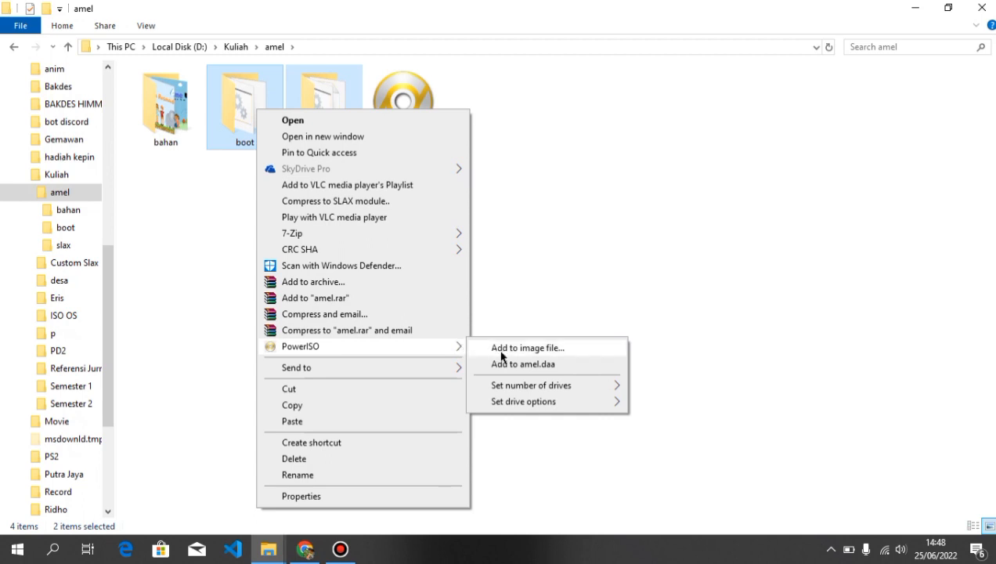
left_click(580, 350)
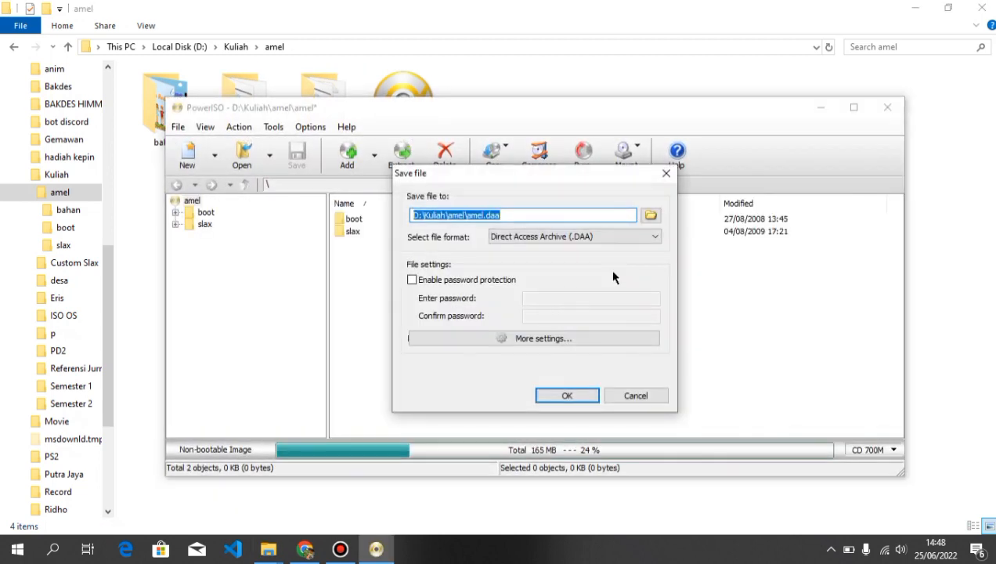
left_click(656, 238)
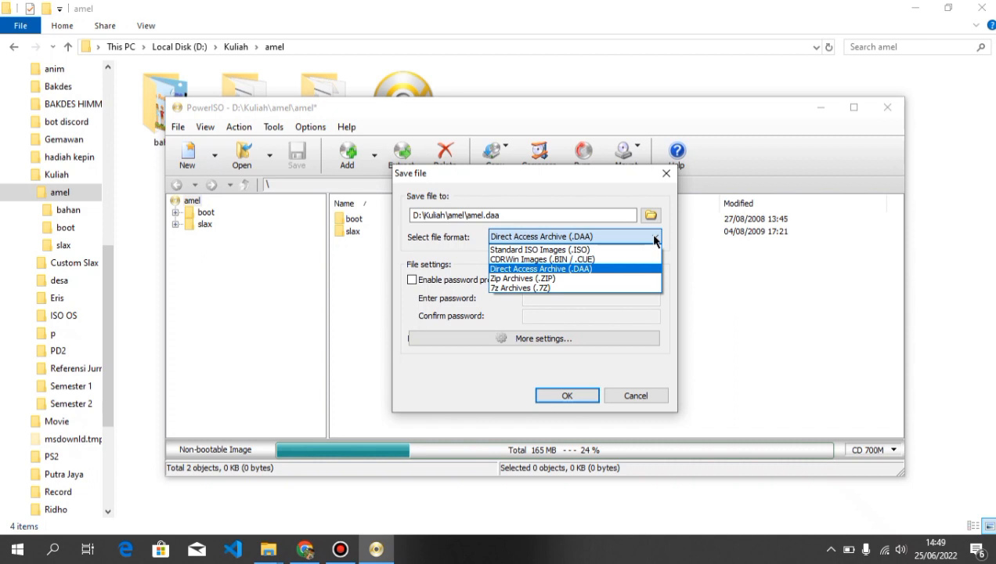
left_click(604, 250)
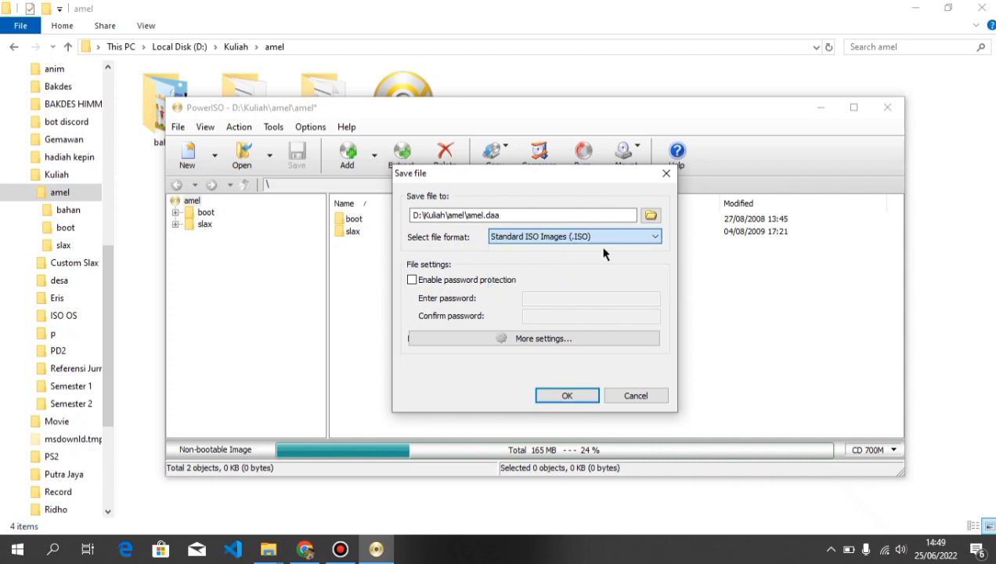
left_click(574, 396)
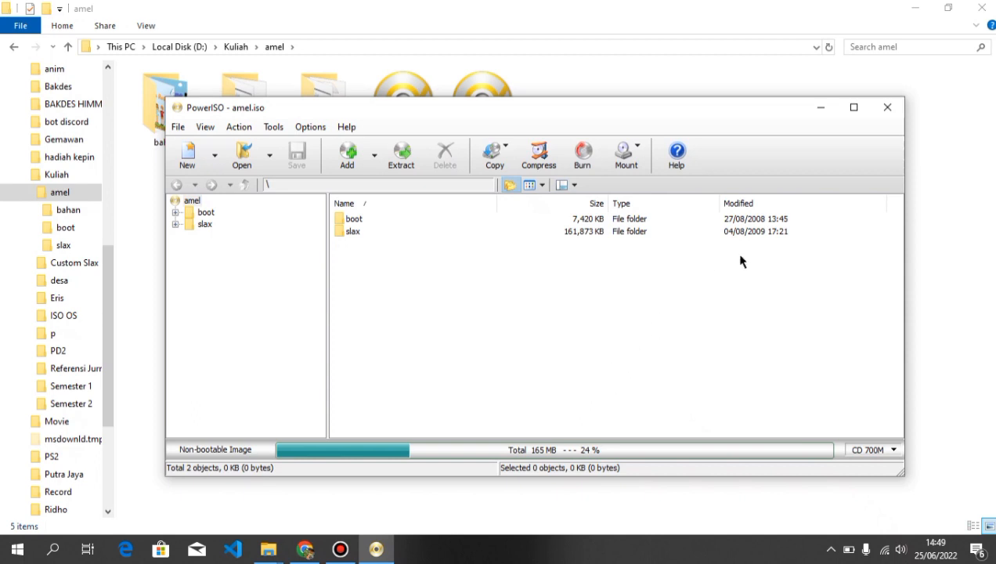
left_click(888, 107)
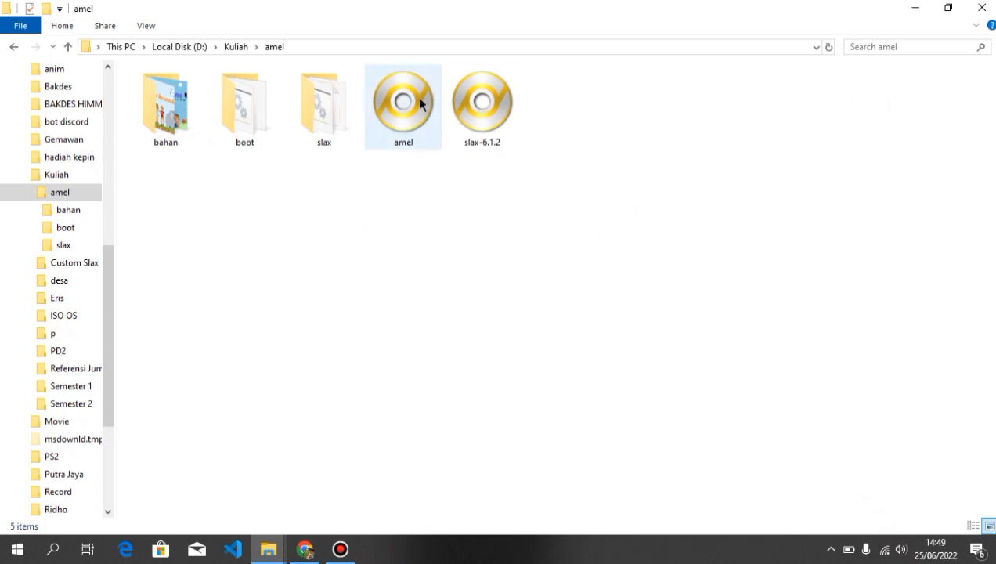
Mount the new amel disc image to virtual drive F: with PowerISO
right_click(406, 79)
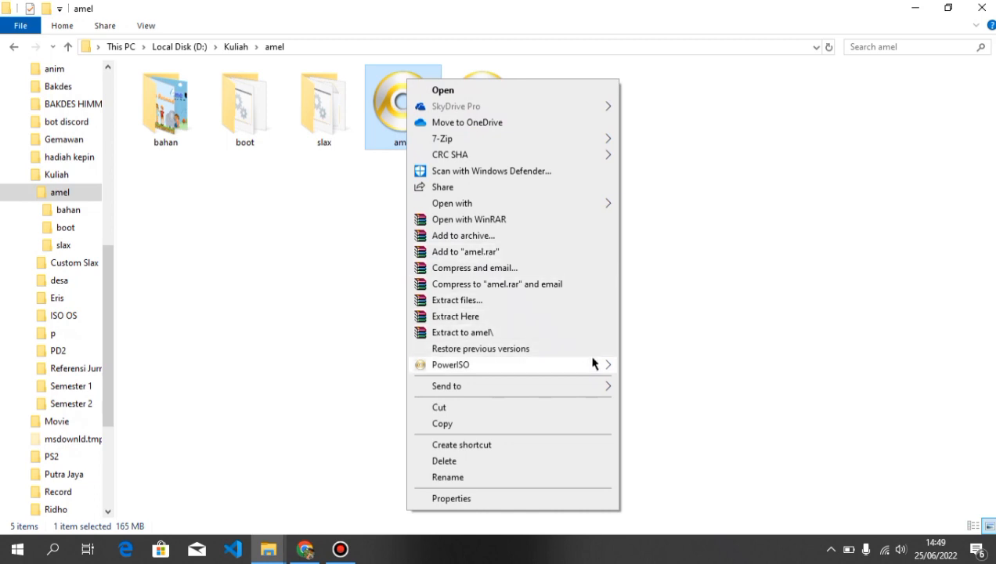
mouse_move(608, 371)
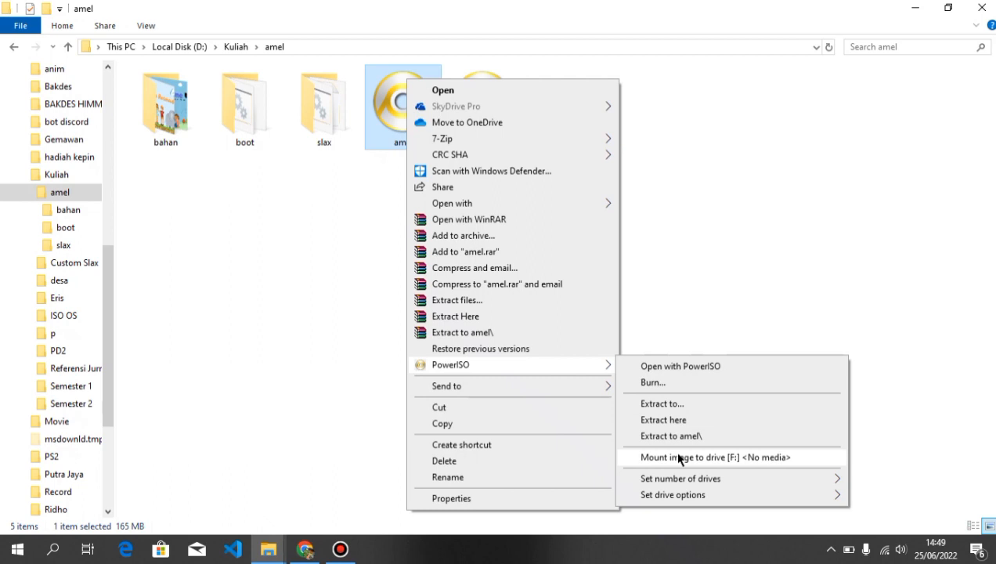
left_click(806, 460)
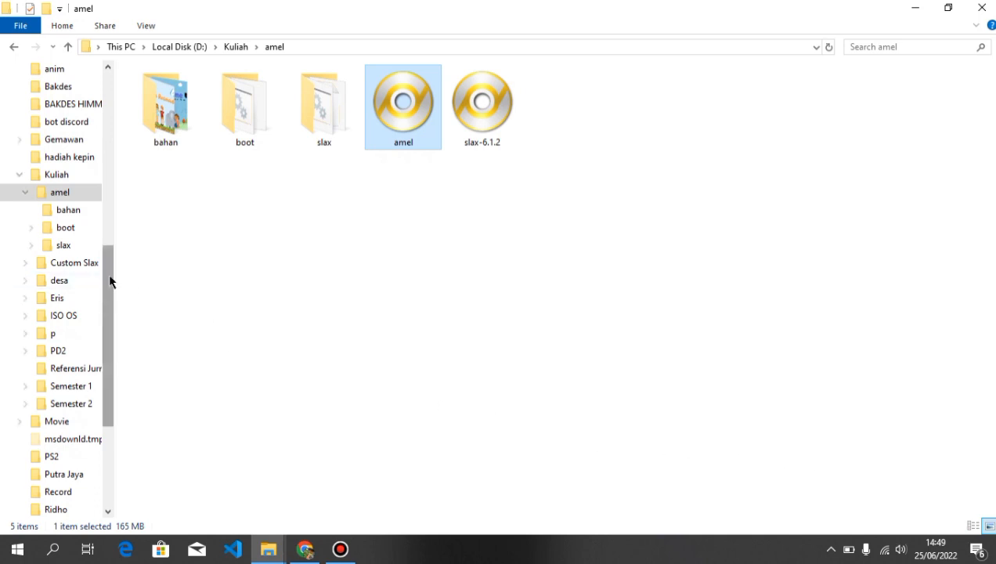
left_click_drag(108, 273, 107, 222)
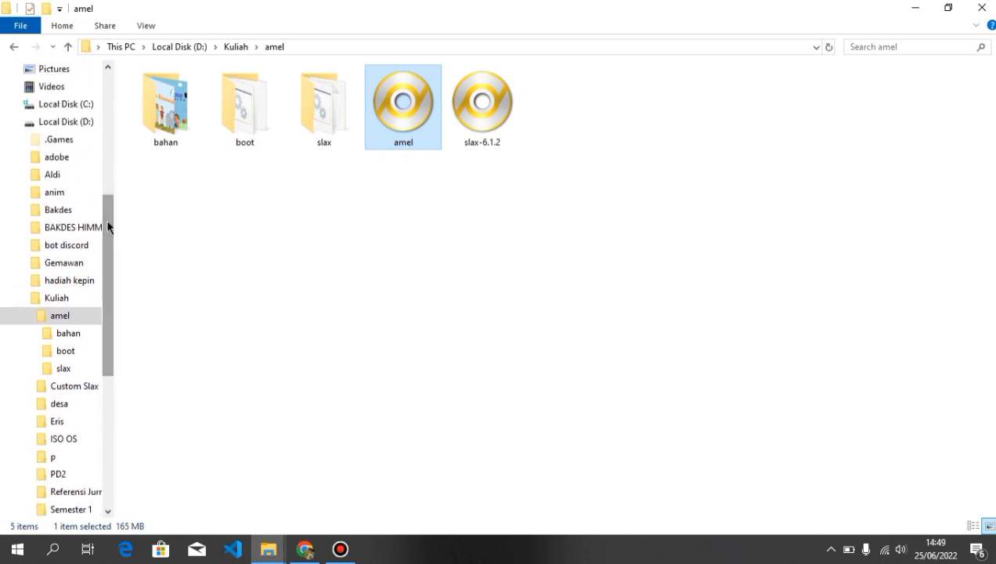
left_click(14, 127)
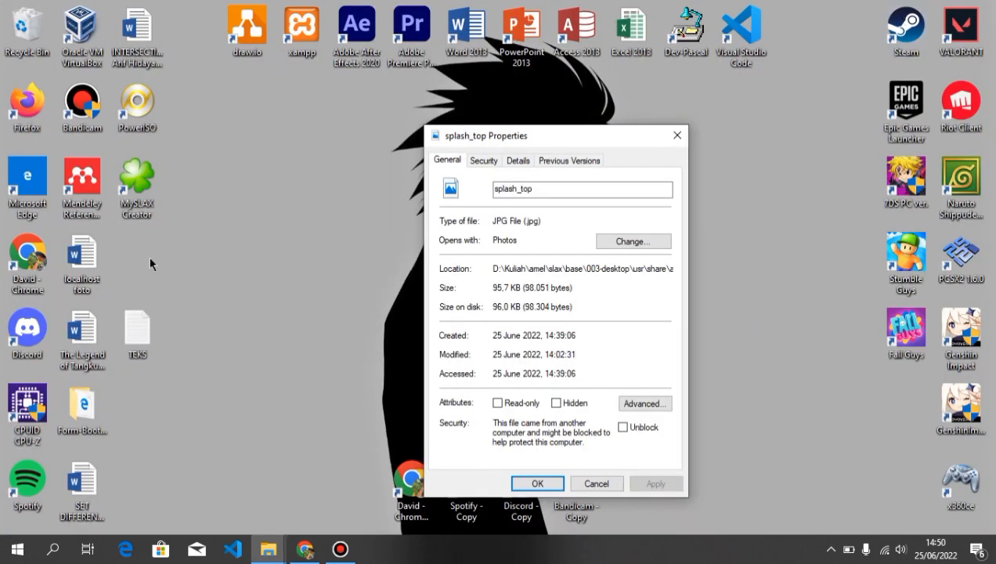
Launch MySLAX Creator from the desktop and choose the CD-ROM drive (F:) amel as the source
double_click(143, 188)
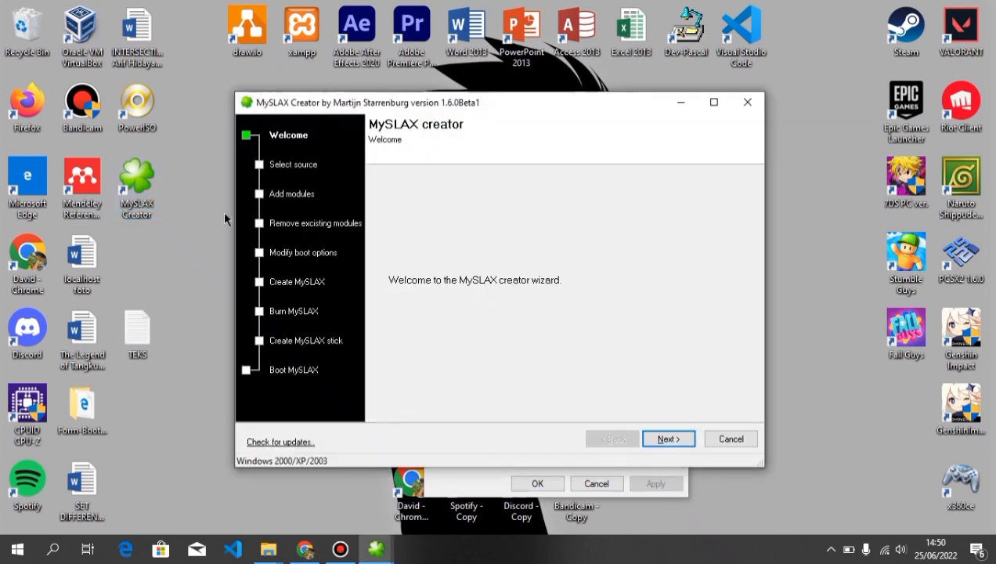
left_click(664, 441)
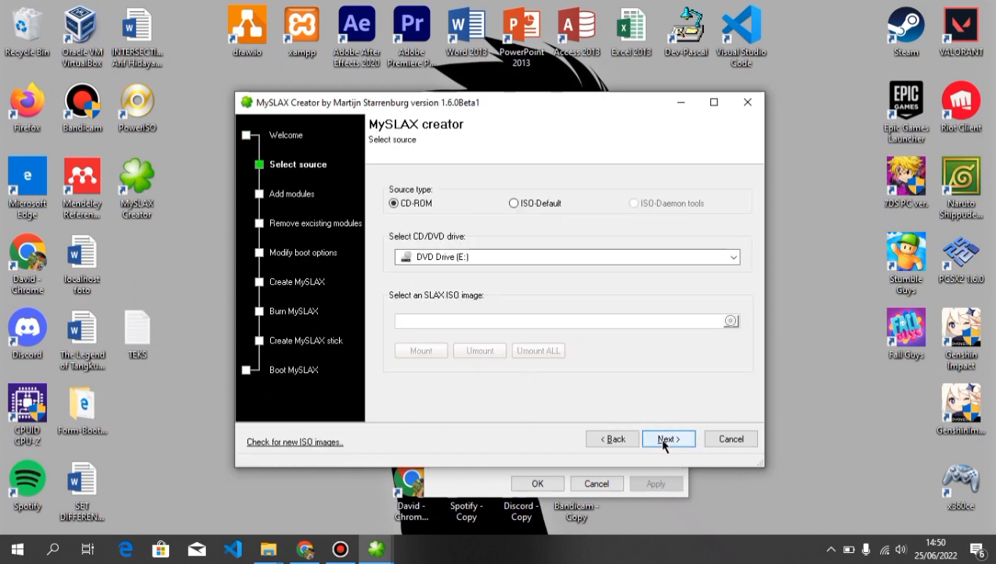
left_click(734, 258)
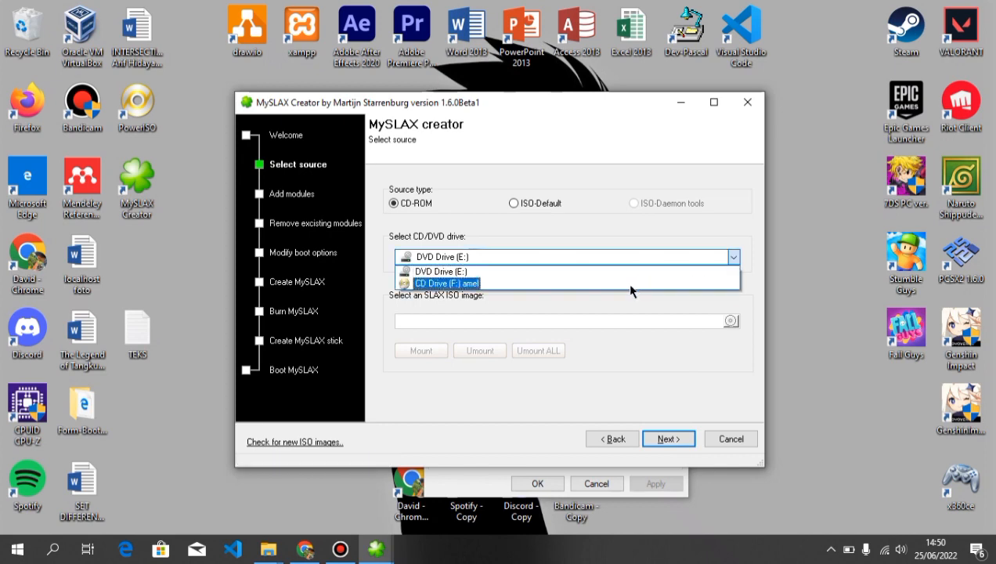
left_click(630, 287)
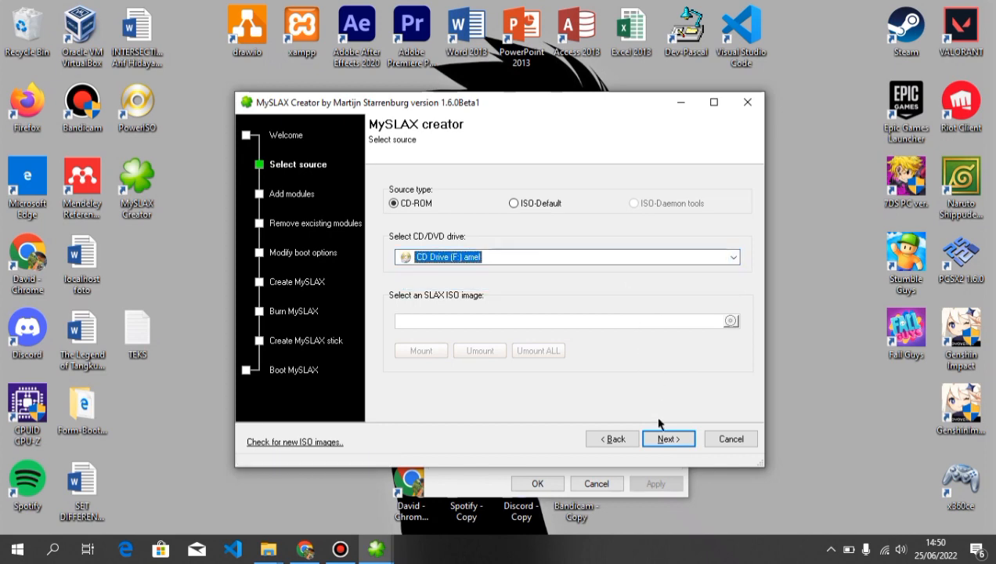
left_click(668, 440)
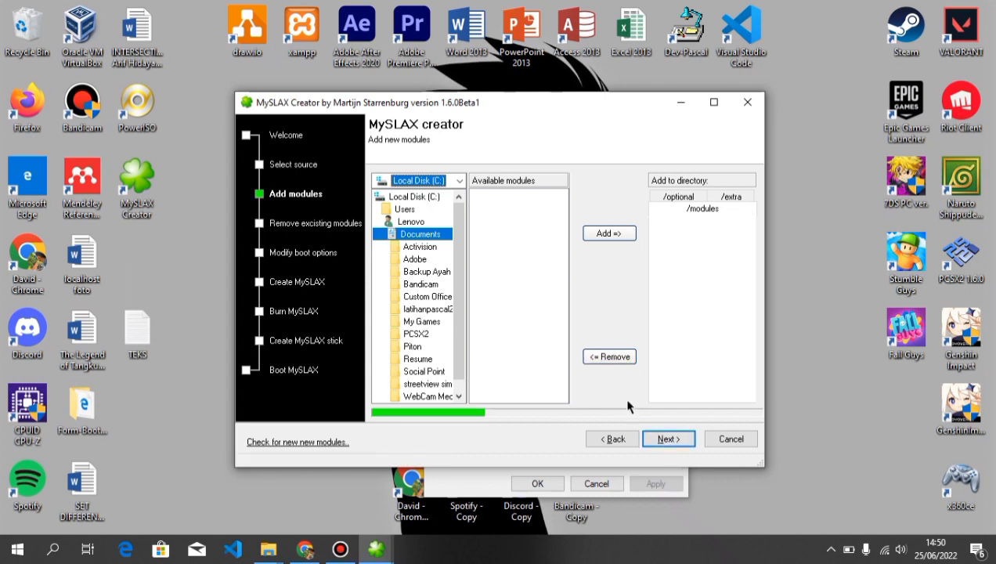
Pass the module pages without changes and set D:\Kuliah\amel\bahan\wallpaper.png as the custom KDE / XFCE wallpaper
left_click(667, 440)
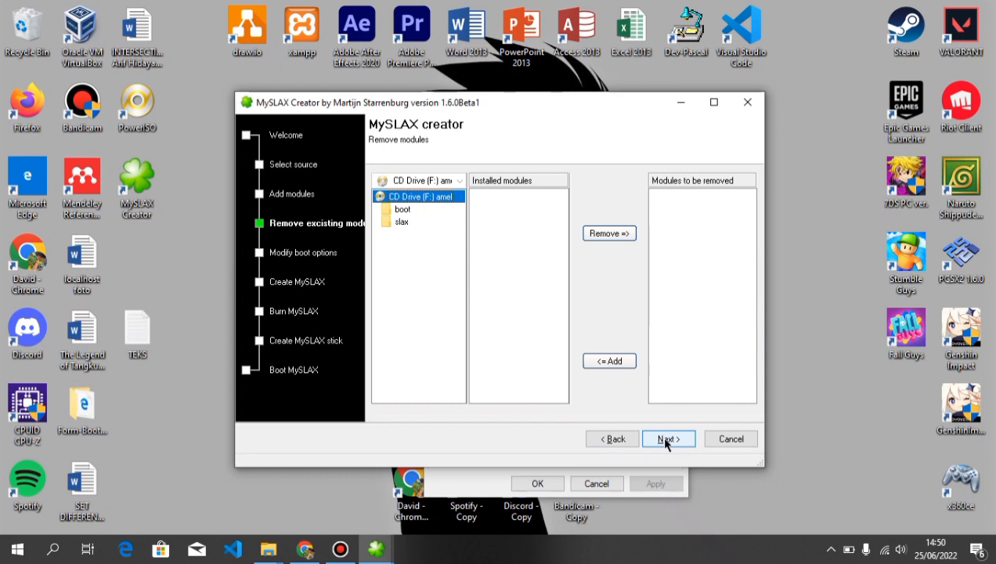
left_click(667, 440)
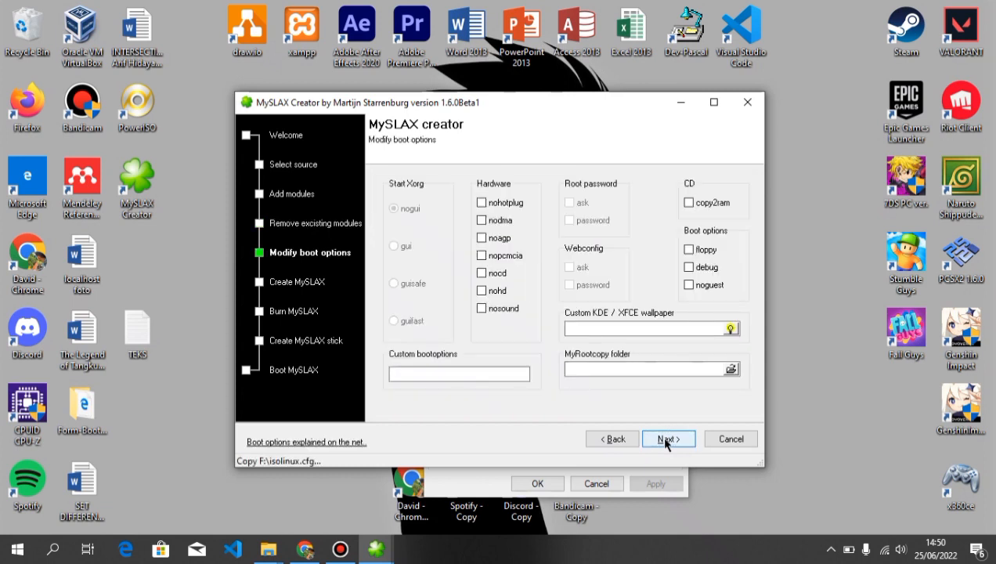
left_click(730, 329)
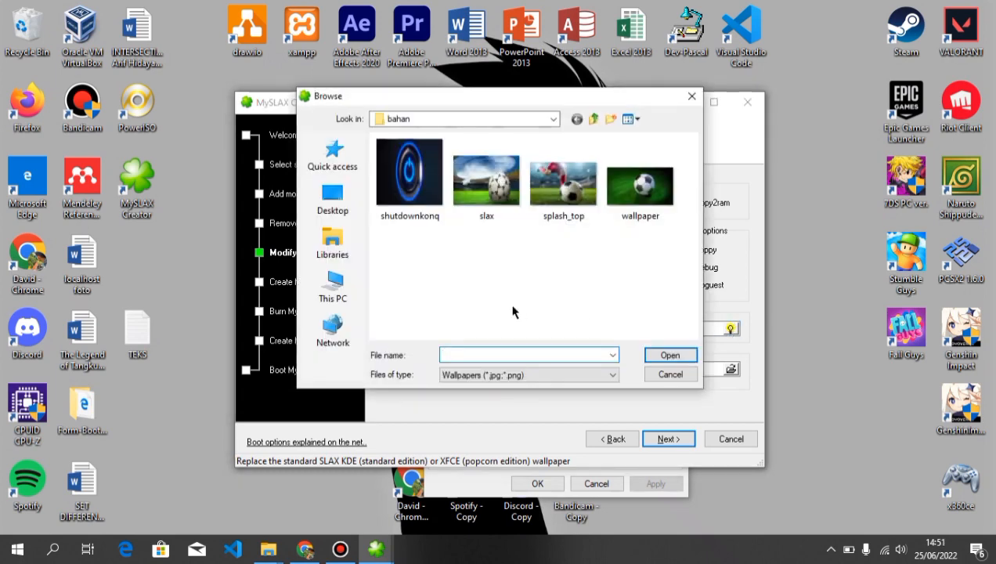
left_click(350, 333)
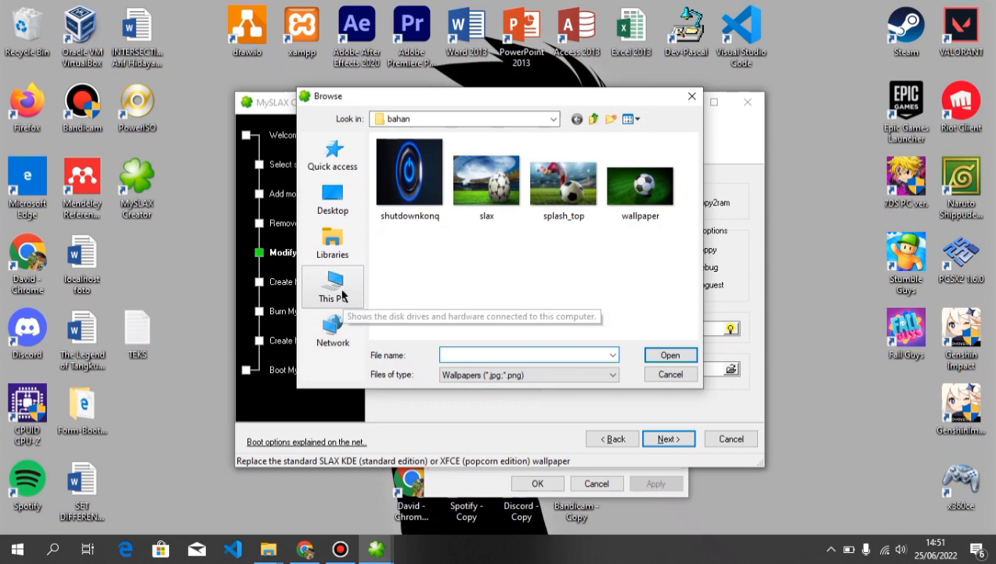
left_click(342, 294)
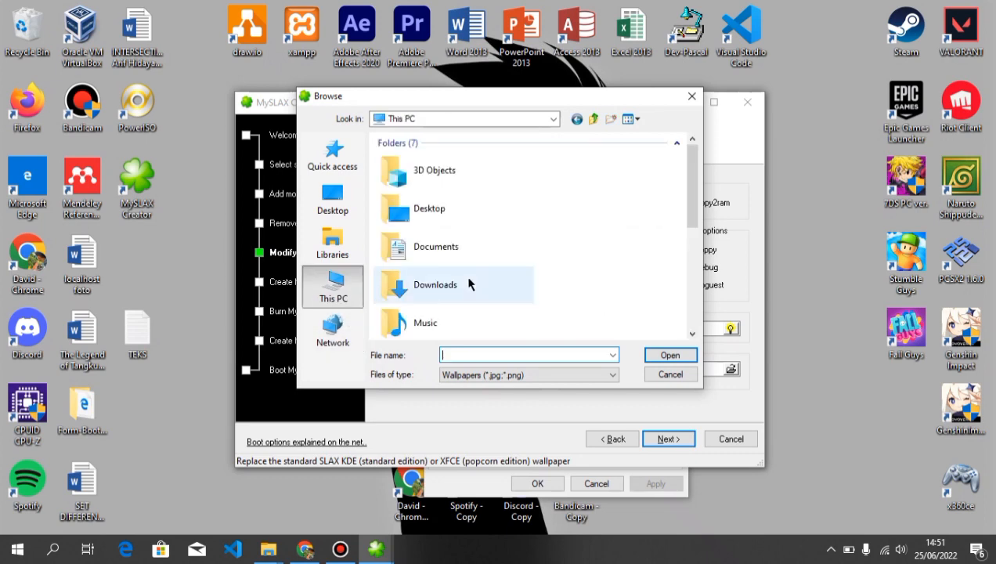
left_click_drag(691, 223, 691, 313)
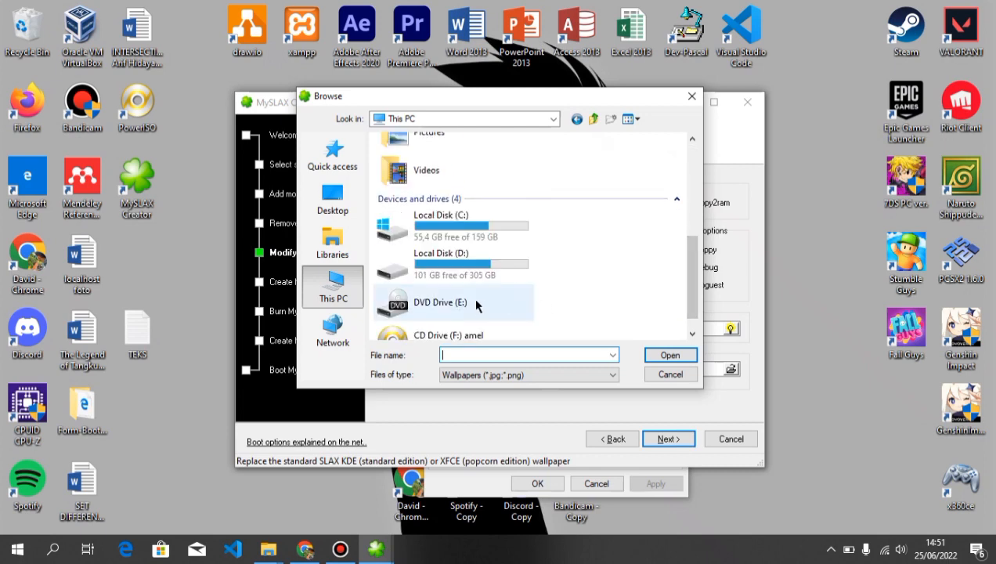
double_click(469, 269)
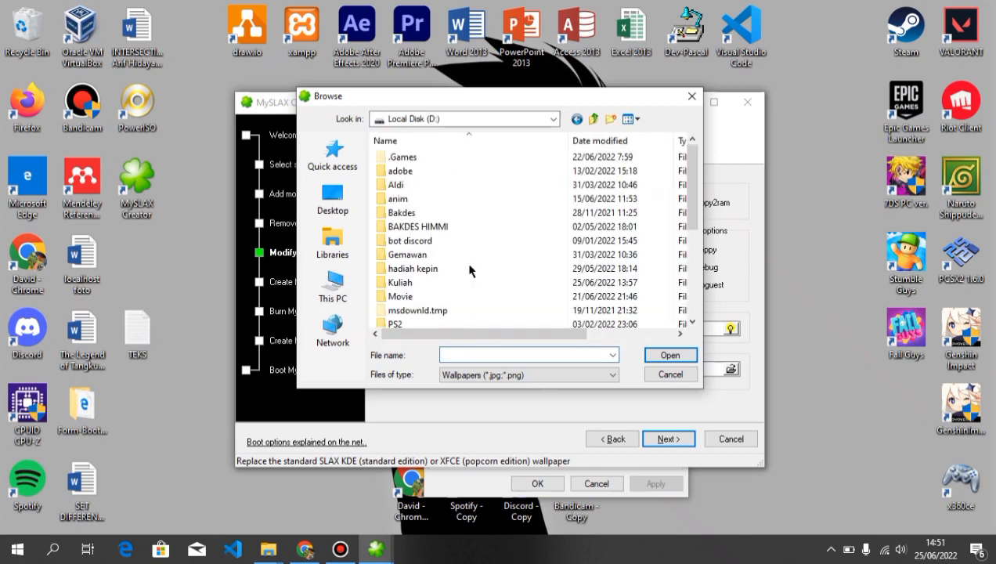
double_click(424, 283)
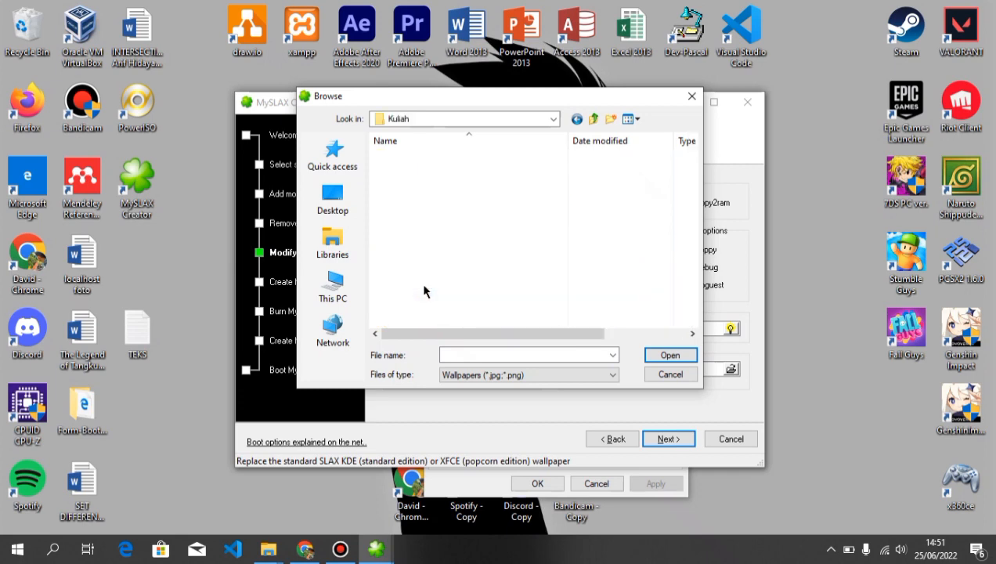
double_click(398, 159)
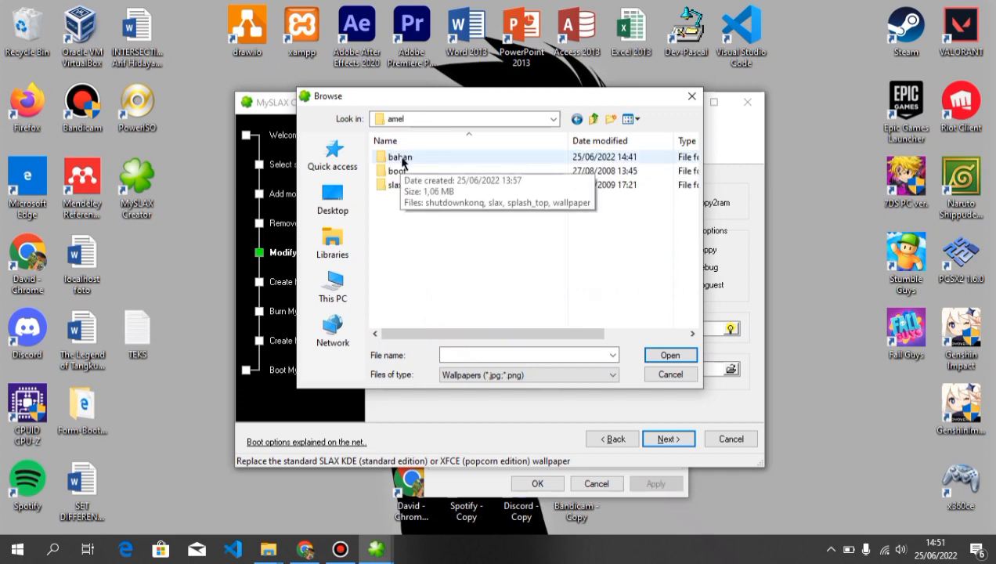
double_click(402, 161)
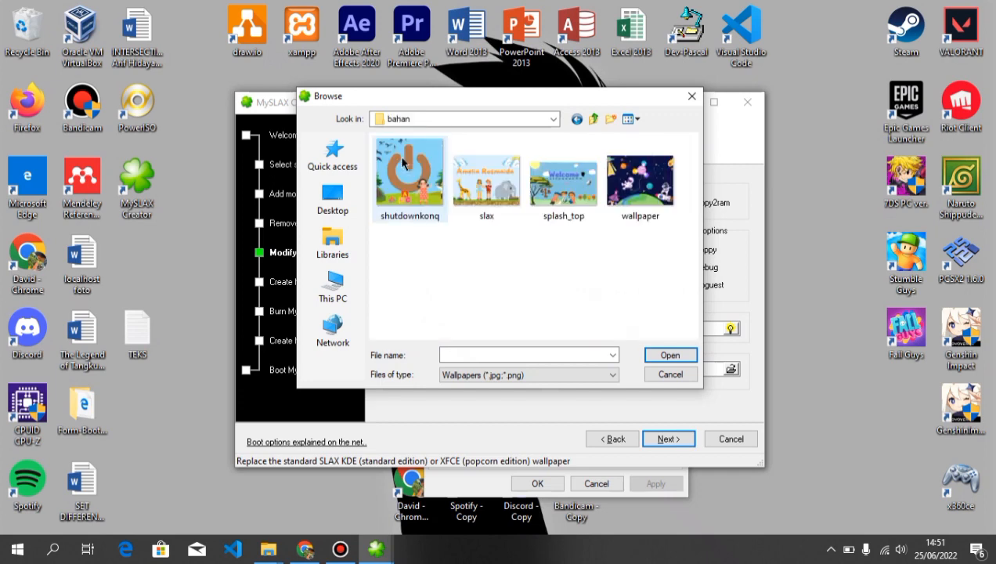
double_click(641, 187)
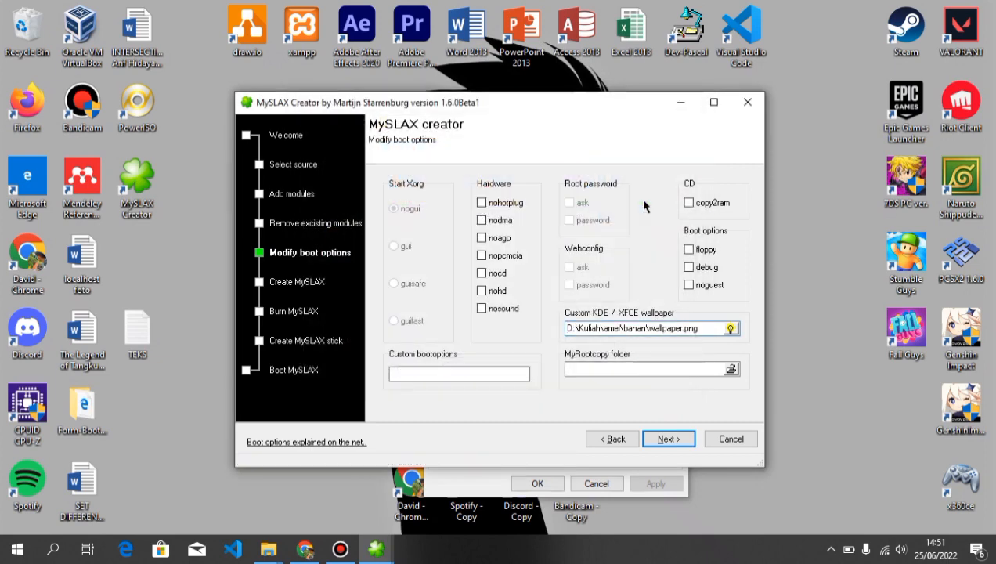
Create the customized SLAX image as MySLAX.iso on the desktop and close the MySLAX Creator wizard
left_click(667, 440)
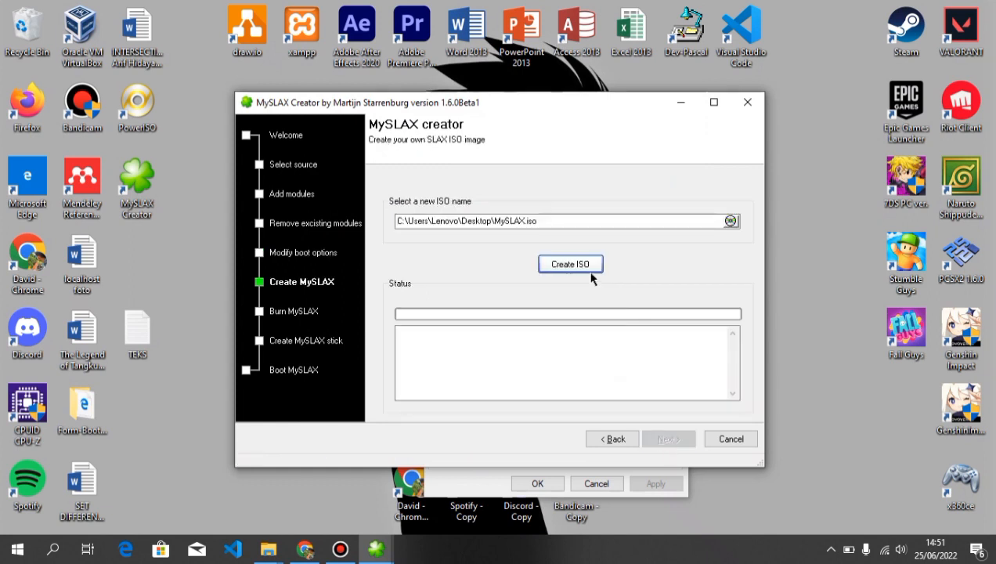
left_click(588, 265)
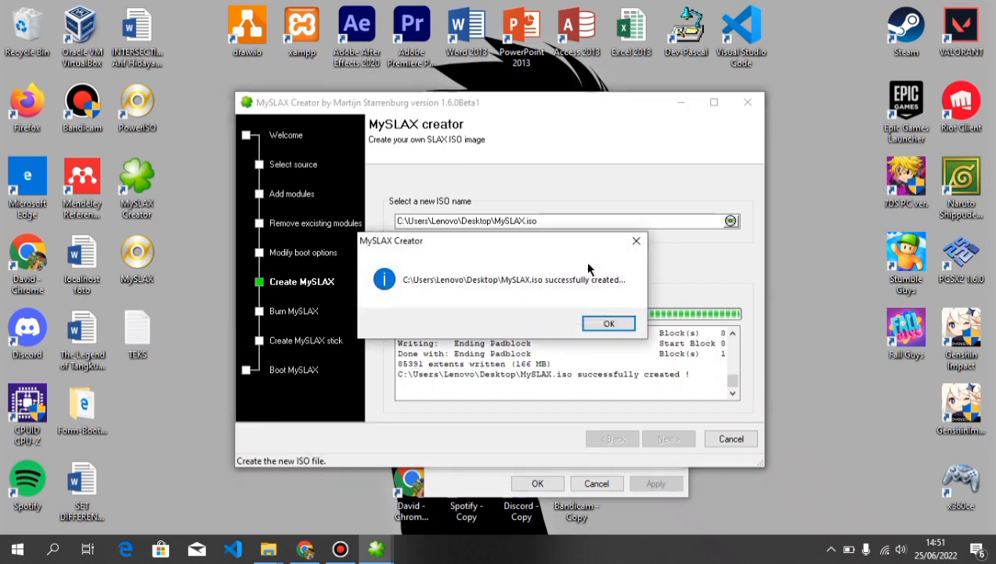
left_click(610, 323)
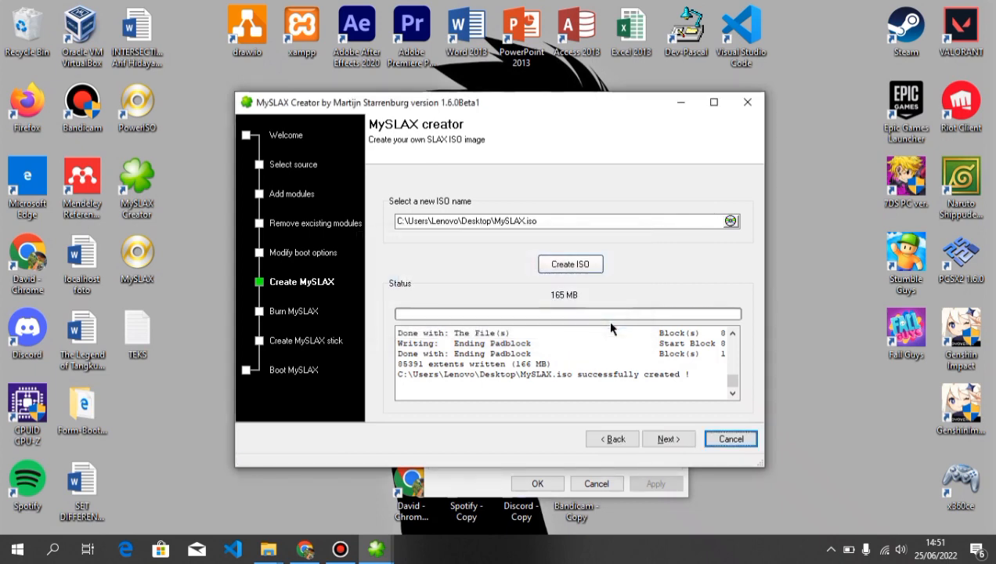
left_click(730, 440)
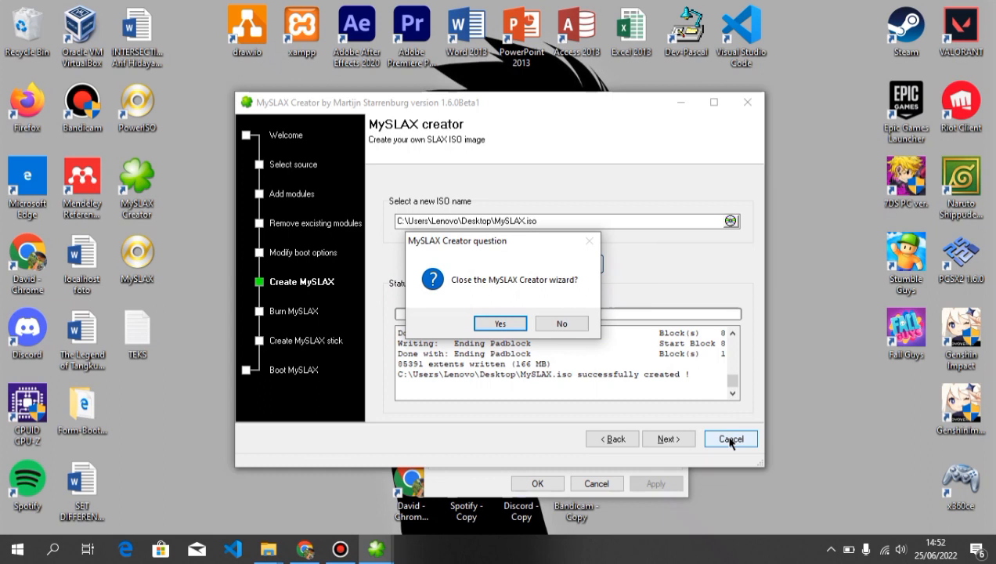
left_click(517, 327)
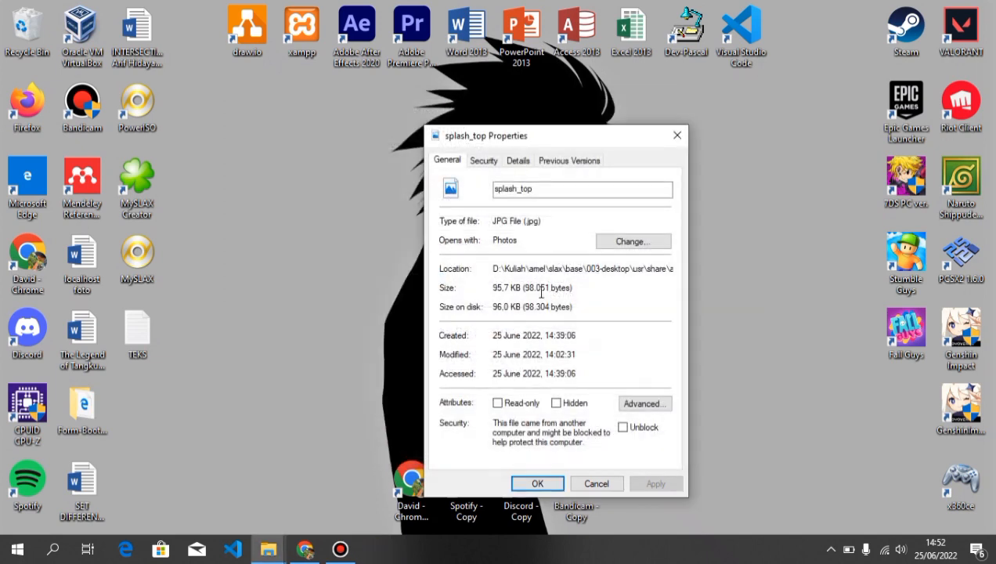
Close the splash_top properties, switch to VirtualBox and define a new virtual machine named amelia, type Linux, version Linux 2.6 / 3.x / 4.x (64-bit)
left_click(678, 136)
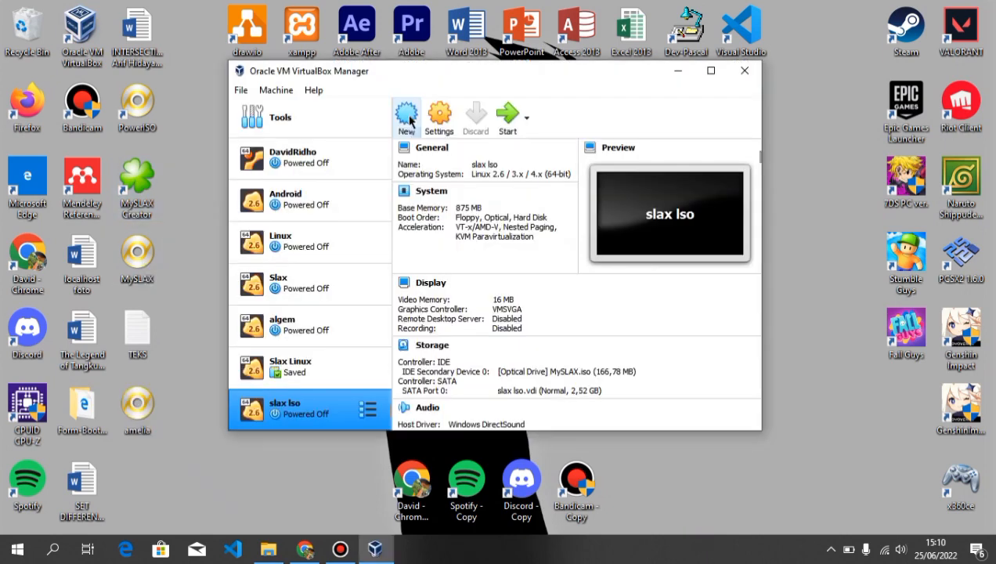
left_click(405, 113)
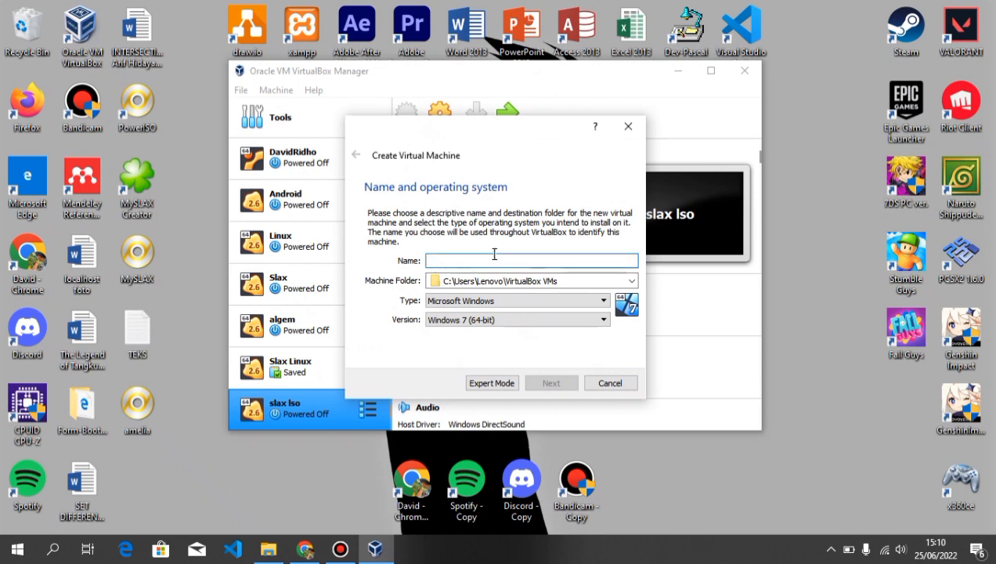
type("amelia")
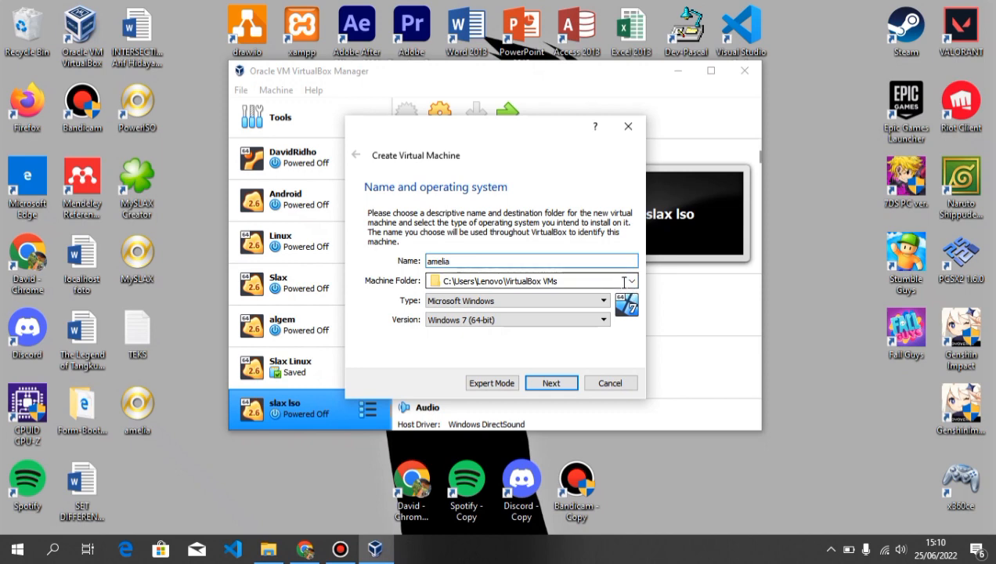
left_click(604, 303)
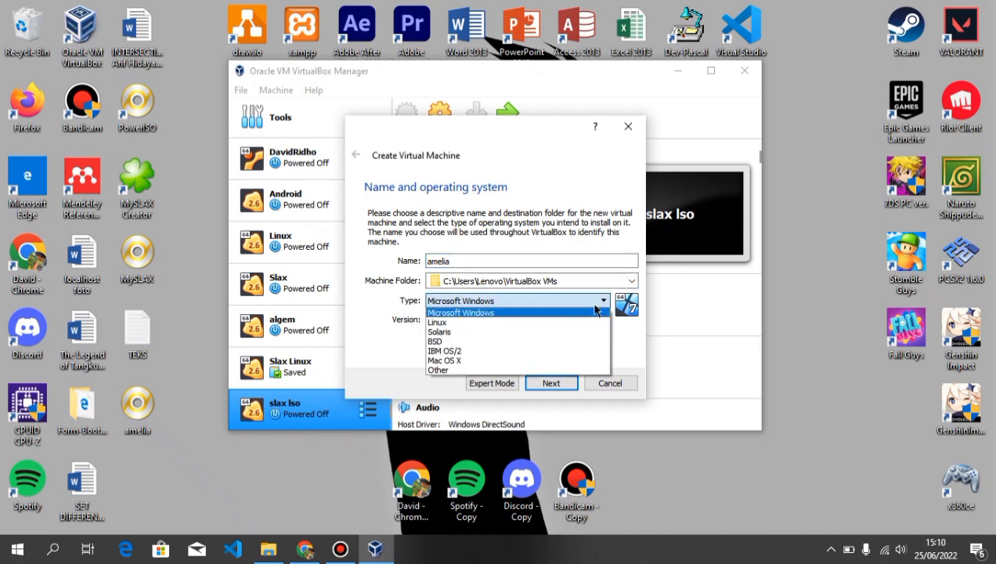
left_click(588, 326)
left_click(588, 321)
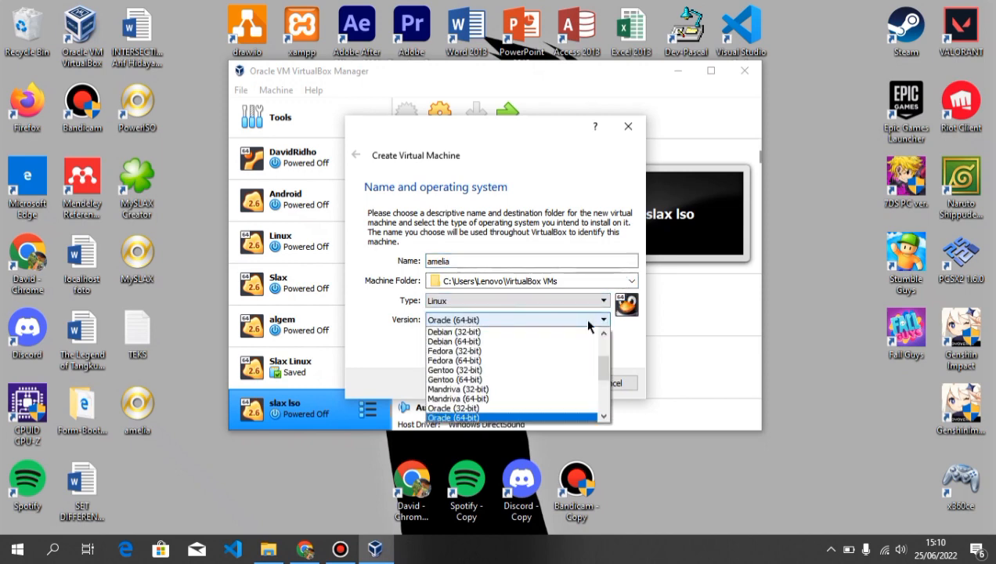
scroll(605, 354, "up", 3)
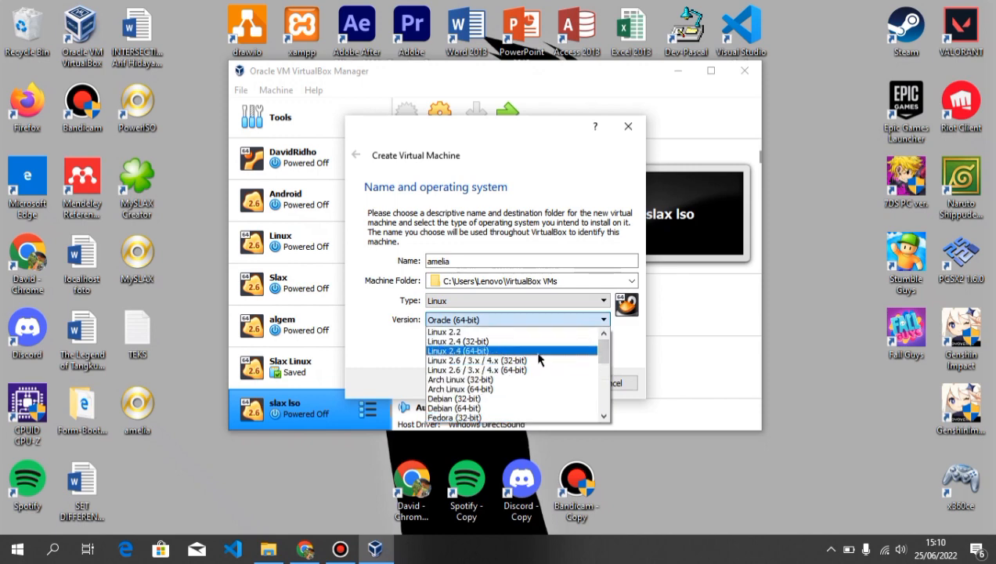
left_click(523, 370)
left_click(550, 382)
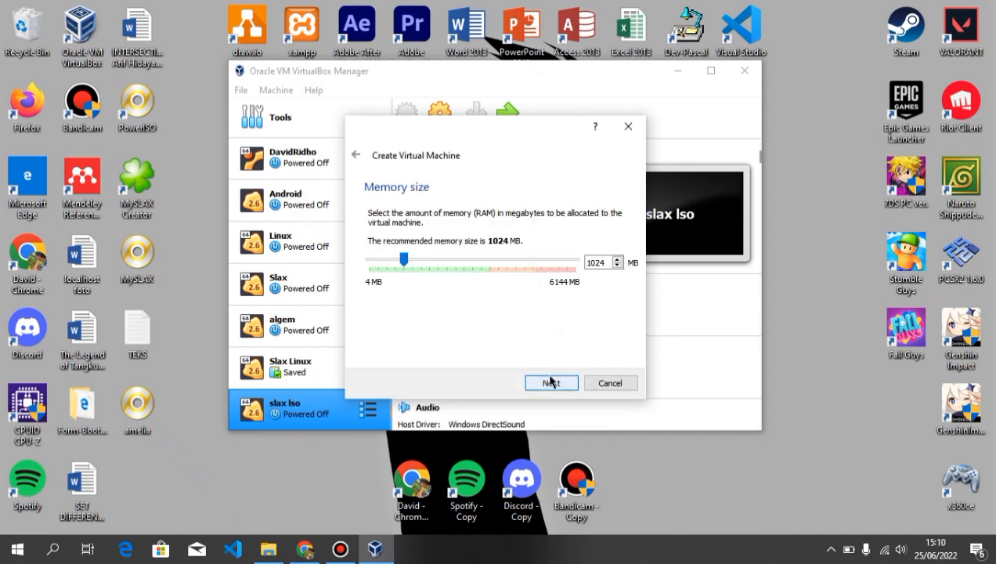
Accept 1024 MB of memory and create the machine with a new 8 GB dynamically allocated VDI hard disk
left_click(550, 382)
left_click(551, 381)
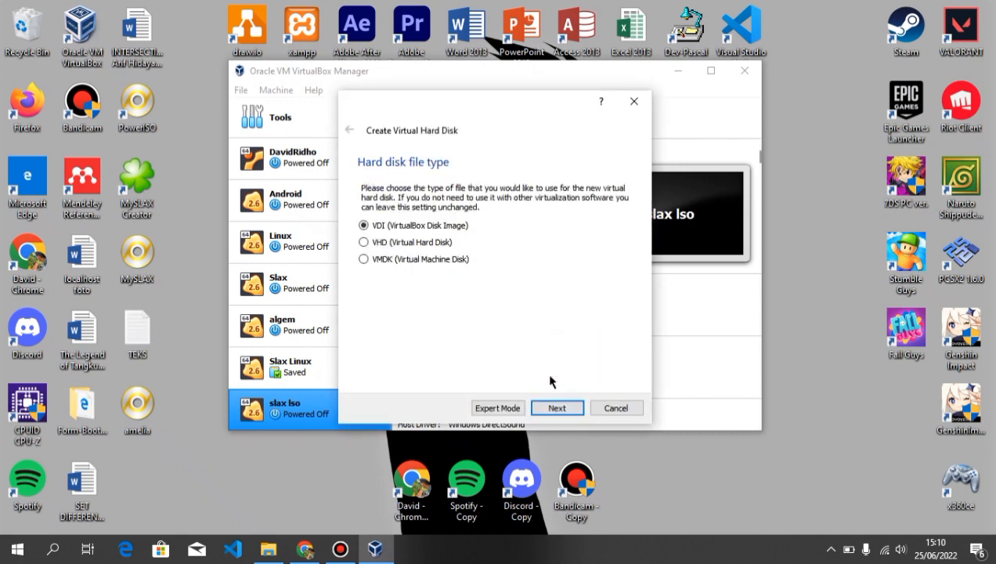
left_click(563, 408)
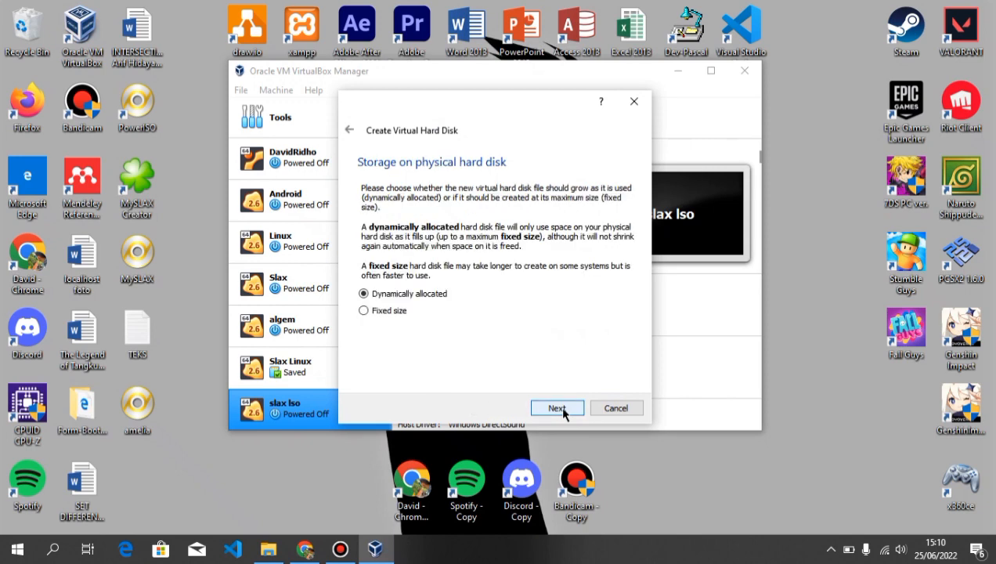
left_click(563, 408)
left_click(562, 408)
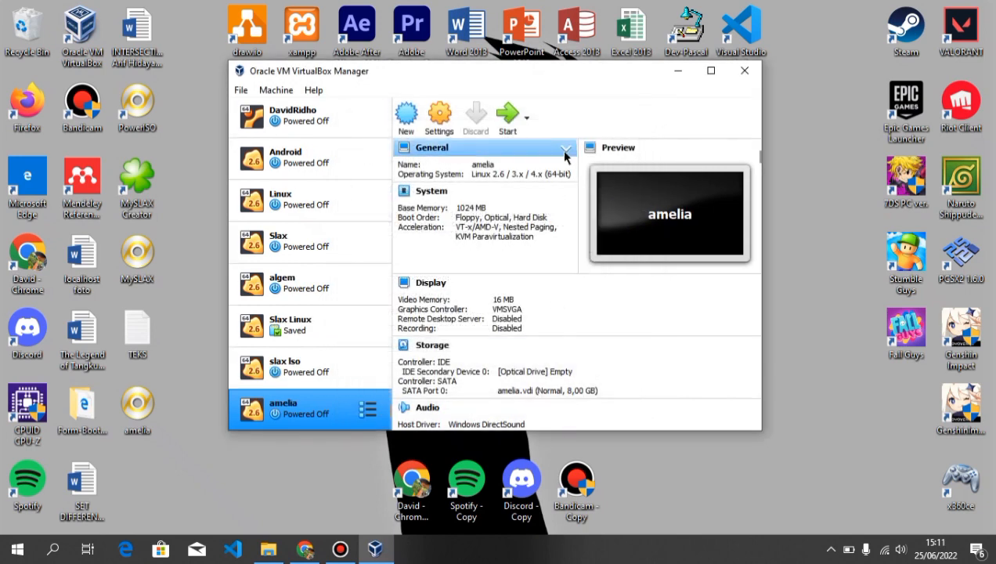
Boot the amelia virtual machine with amelia.iso from the desktop as its start-up disk and maximize the machine window
left_click(509, 117)
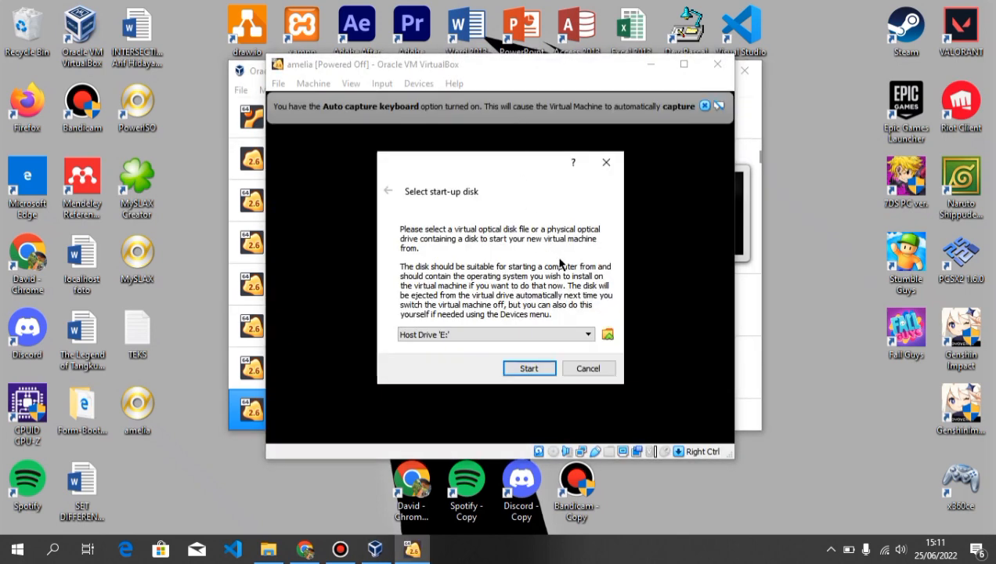
left_click(607, 335)
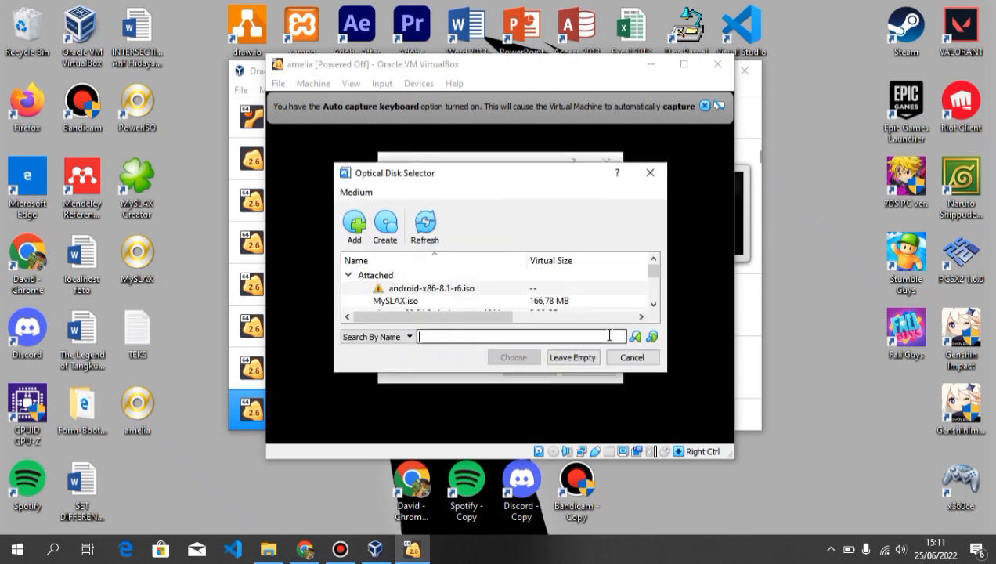
left_click(657, 284)
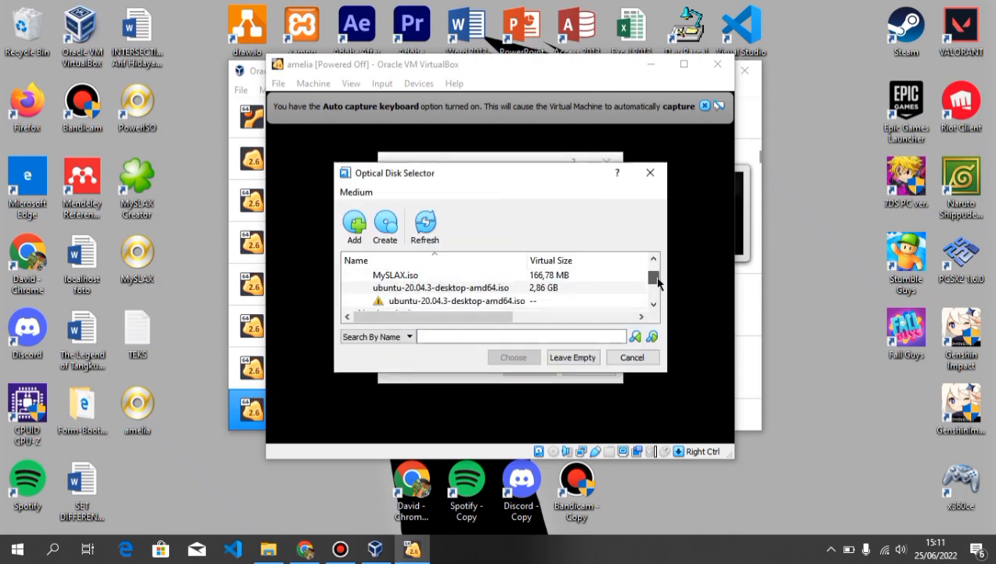
left_click(657, 285)
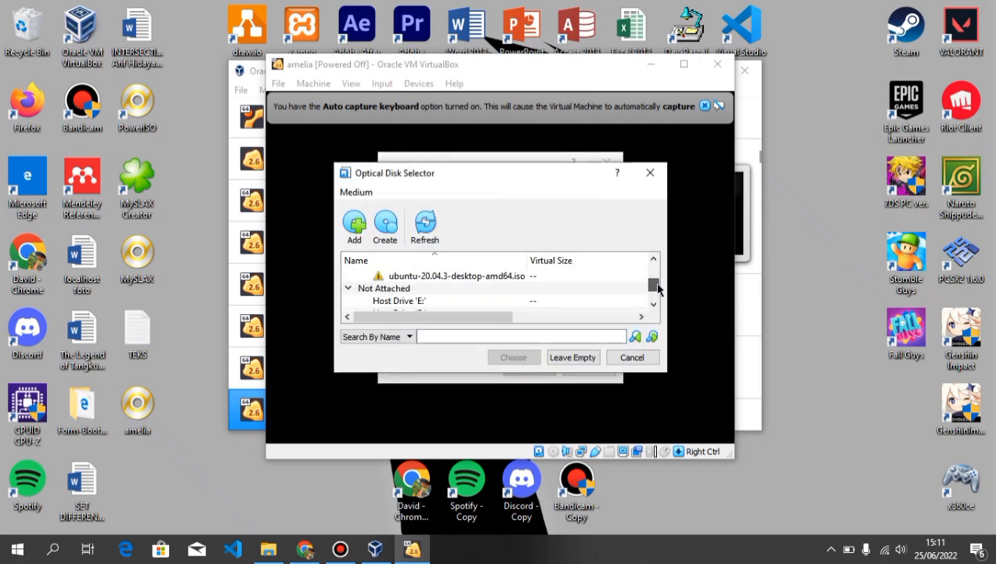
left_click(356, 226)
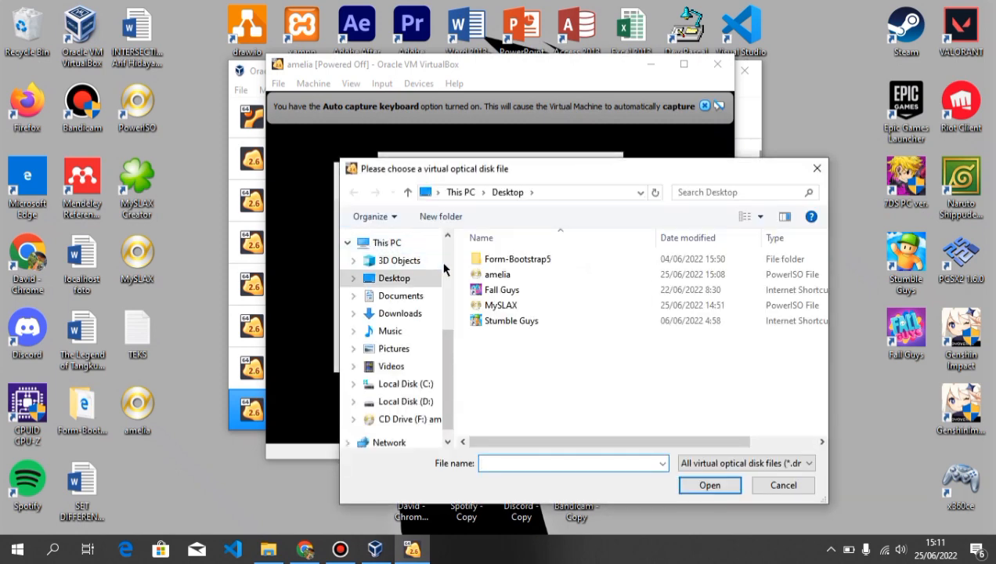
double_click(498, 276)
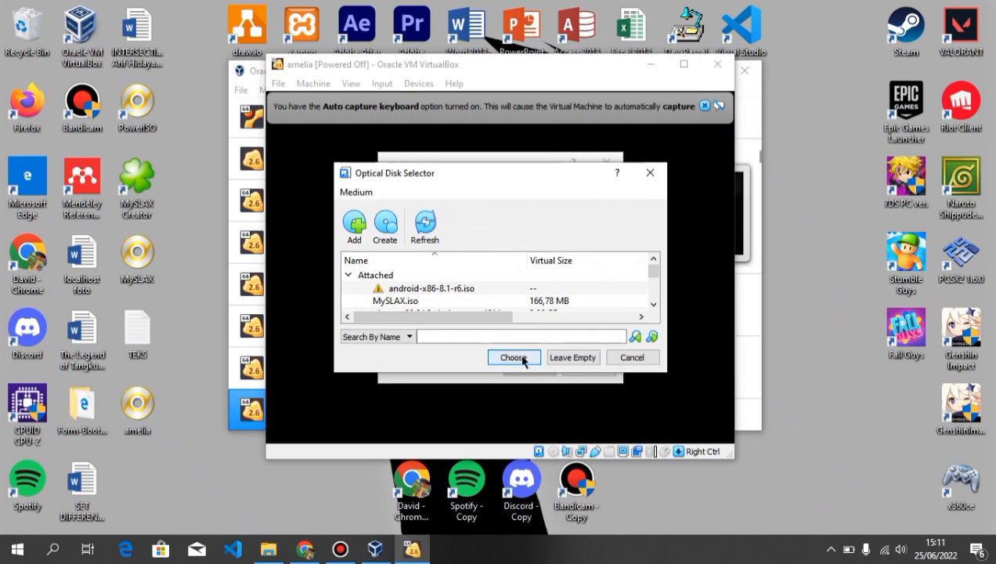
left_click(514, 357)
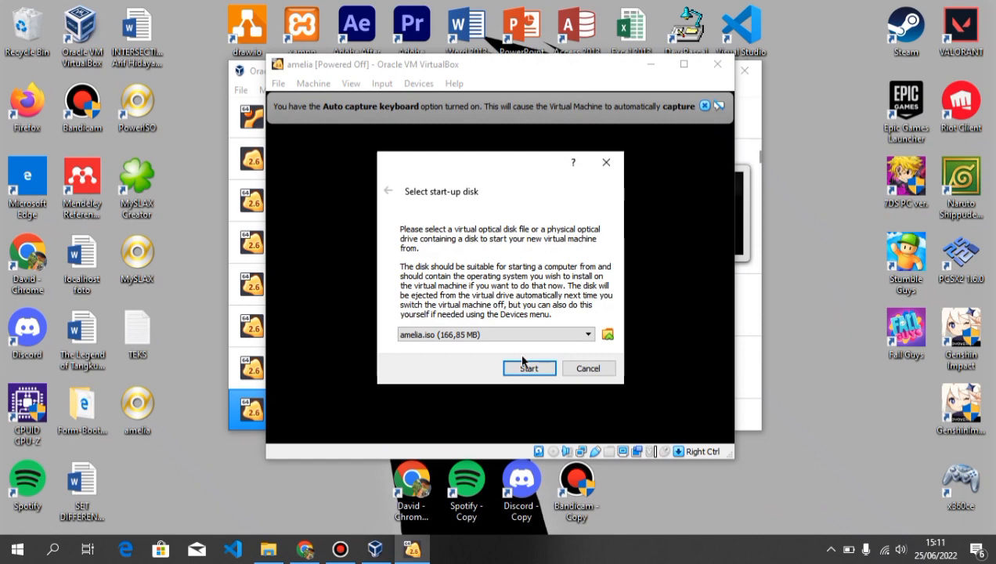
left_click(529, 369)
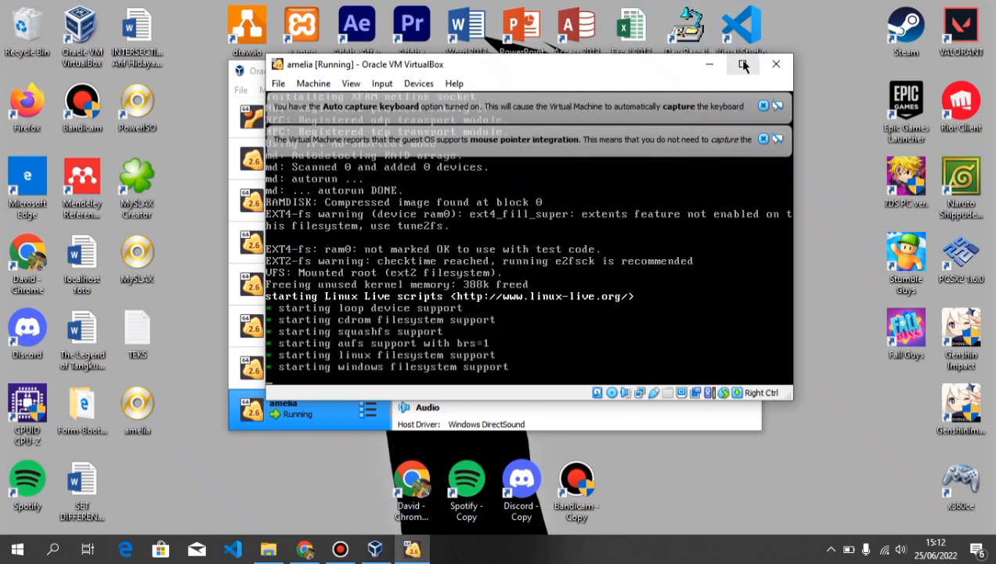
left_click(744, 64)
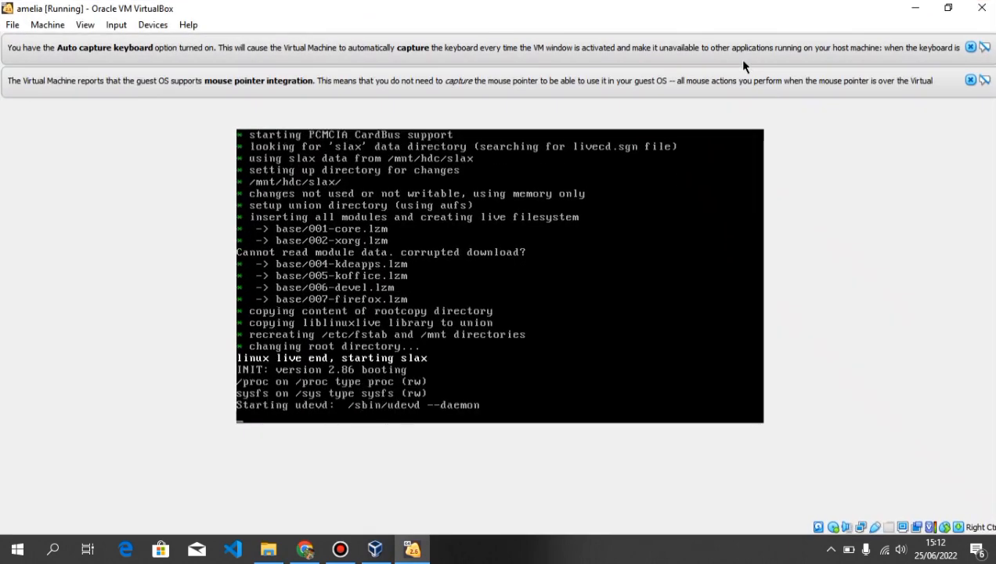